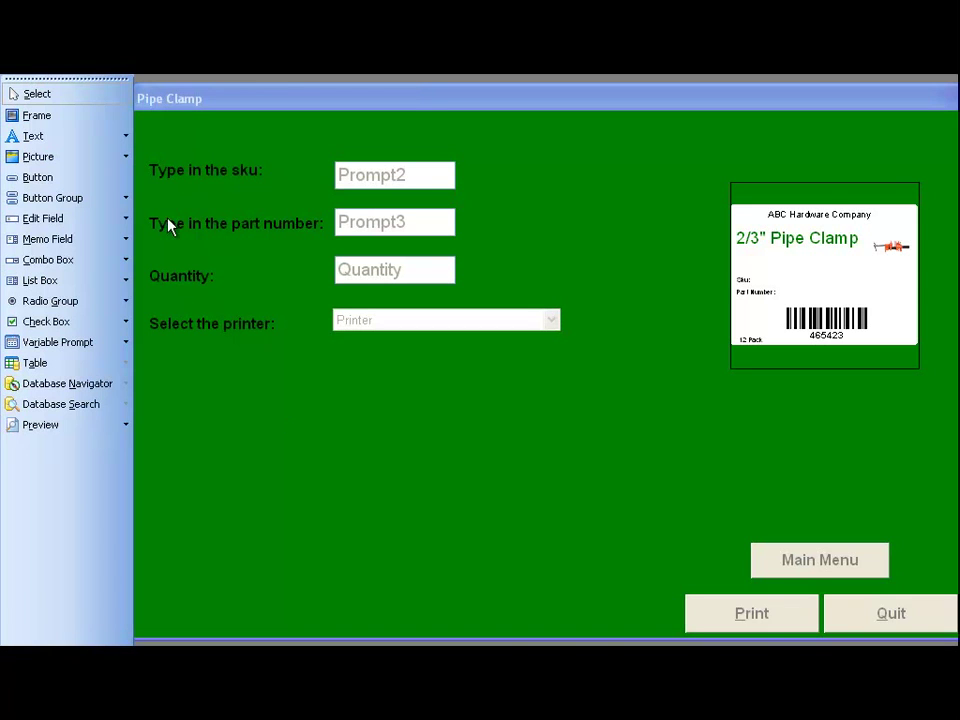
- Start a new blank form and set its window caption to "ABC Hardware"
{"action": "key", "text": "alt+f"}
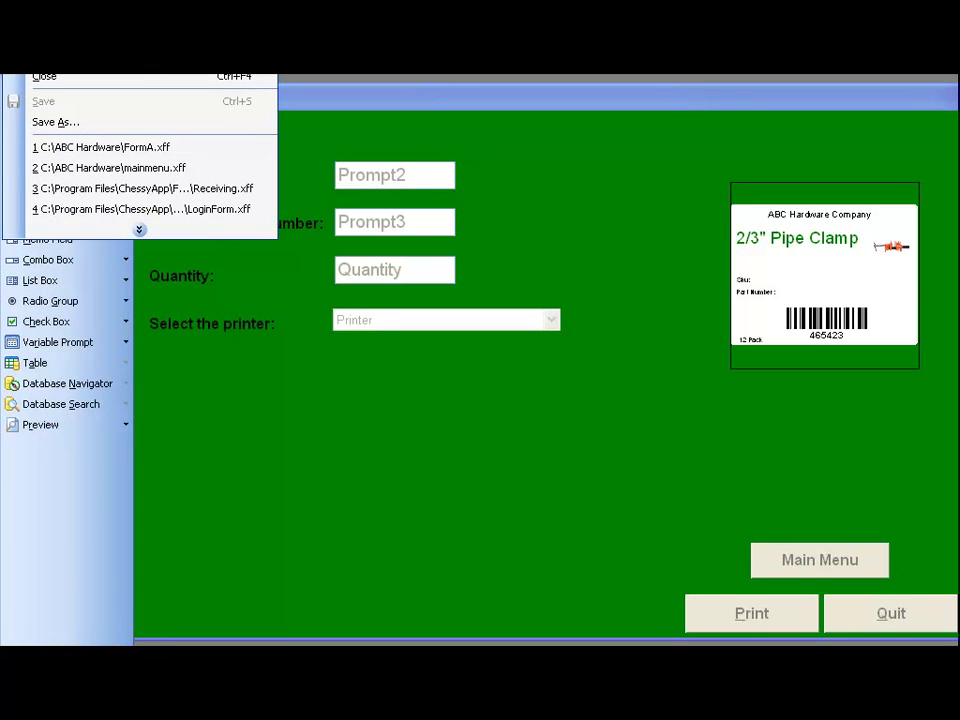
{"action": "key", "text": "1"}
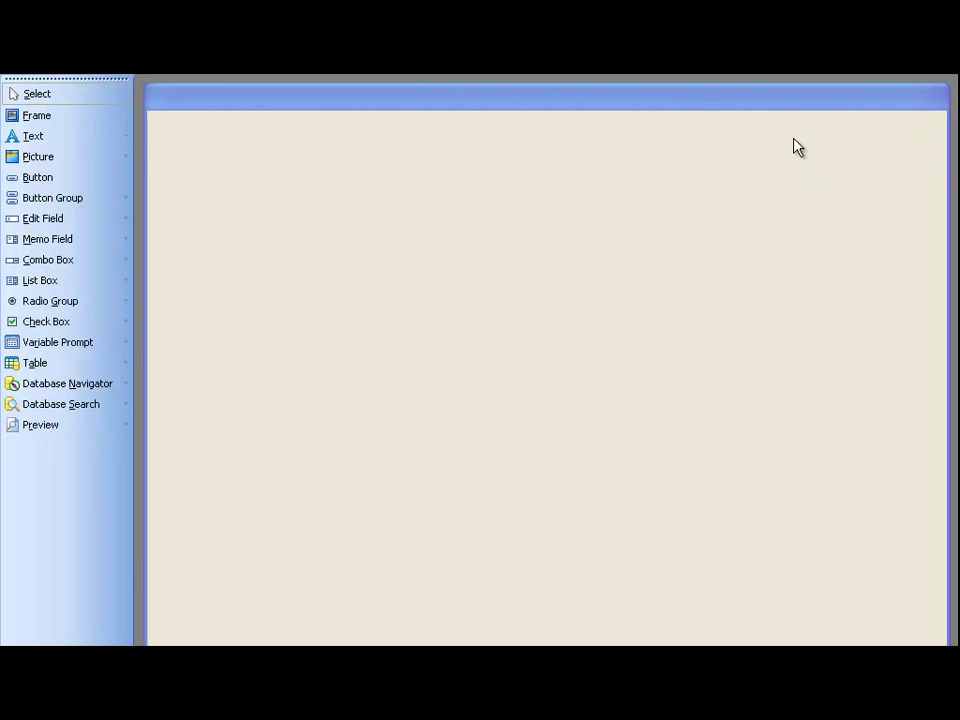
{"action": "right_click", "coordinate": [401, 176]}
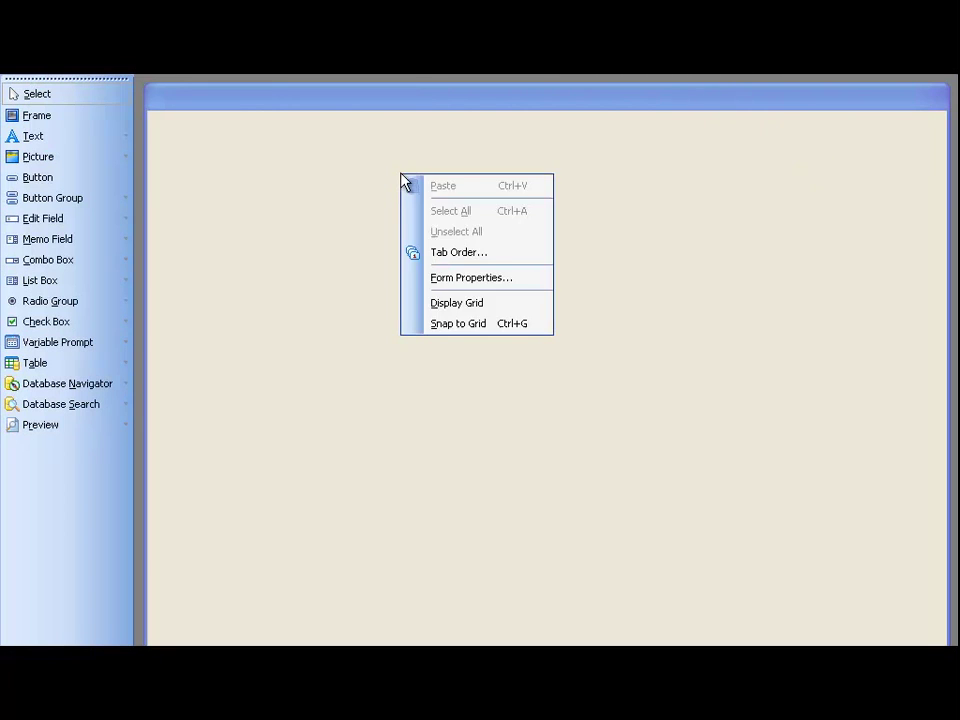
{"action": "left_click", "coordinate": [459, 289]}
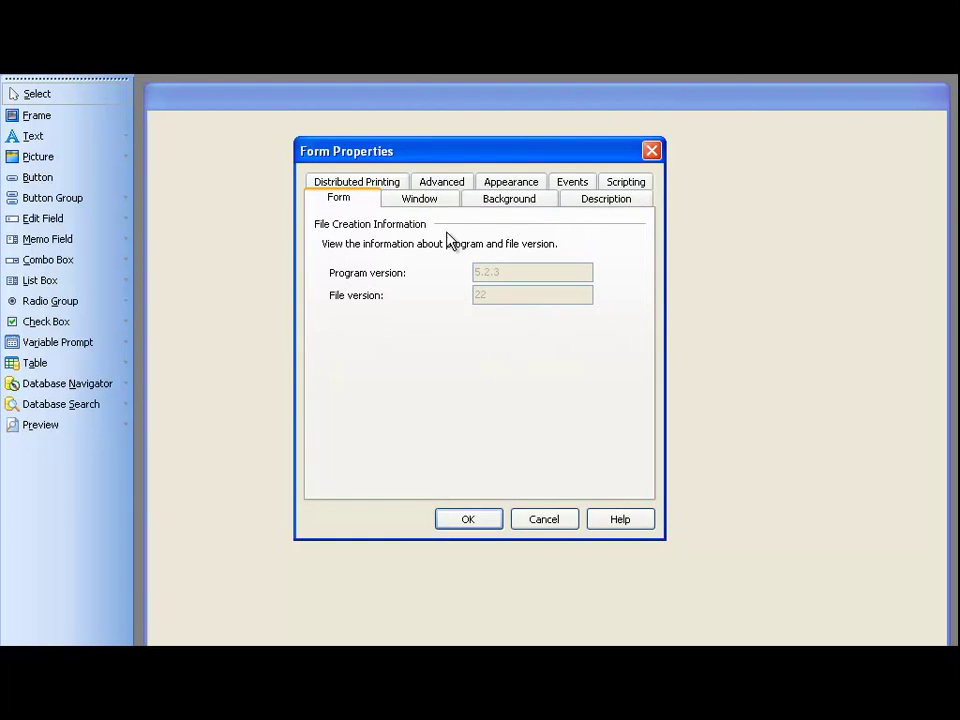
{"action": "left_click", "coordinate": [425, 200]}
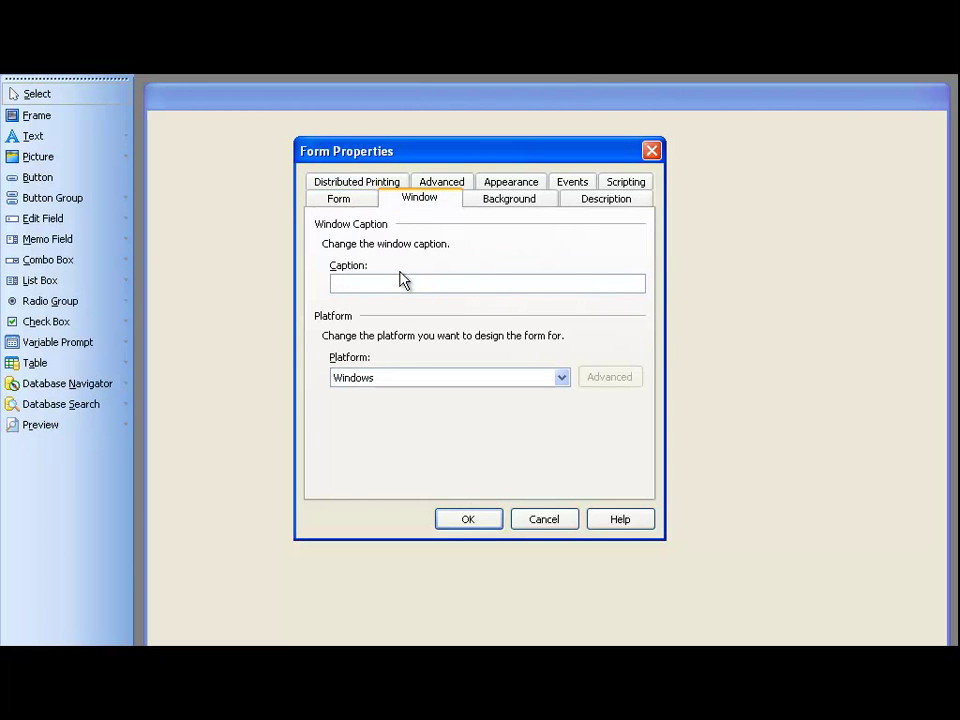
{"action": "type", "text": "ABC Hardware"}
- Change the form's background colour to white and apply the form properties
{"action": "left_click", "coordinate": [502, 203]}
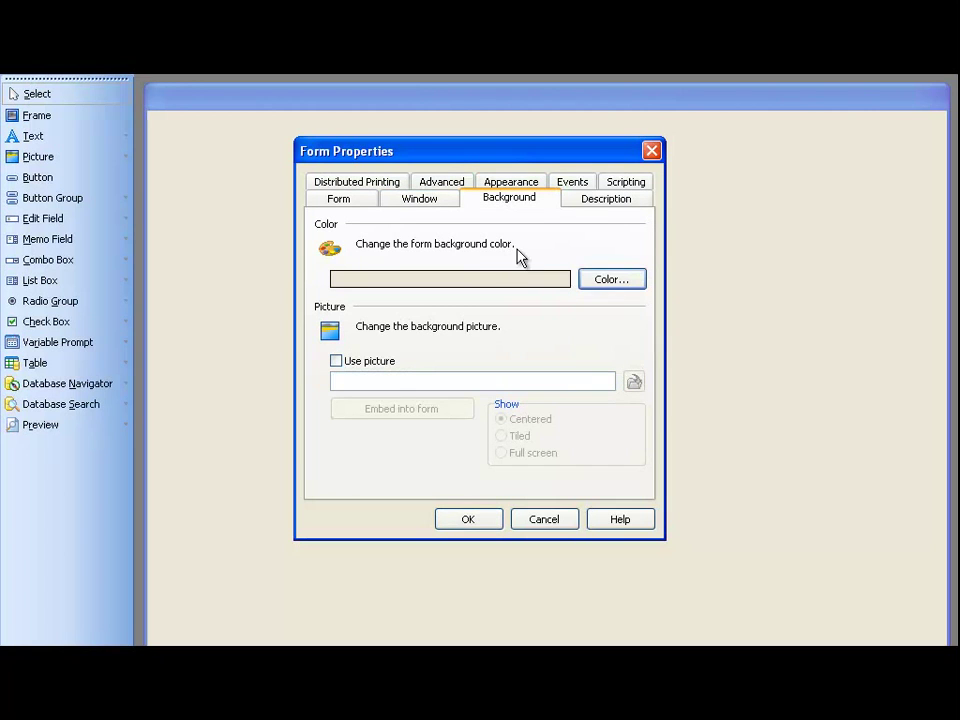
{"action": "left_click", "coordinate": [606, 284]}
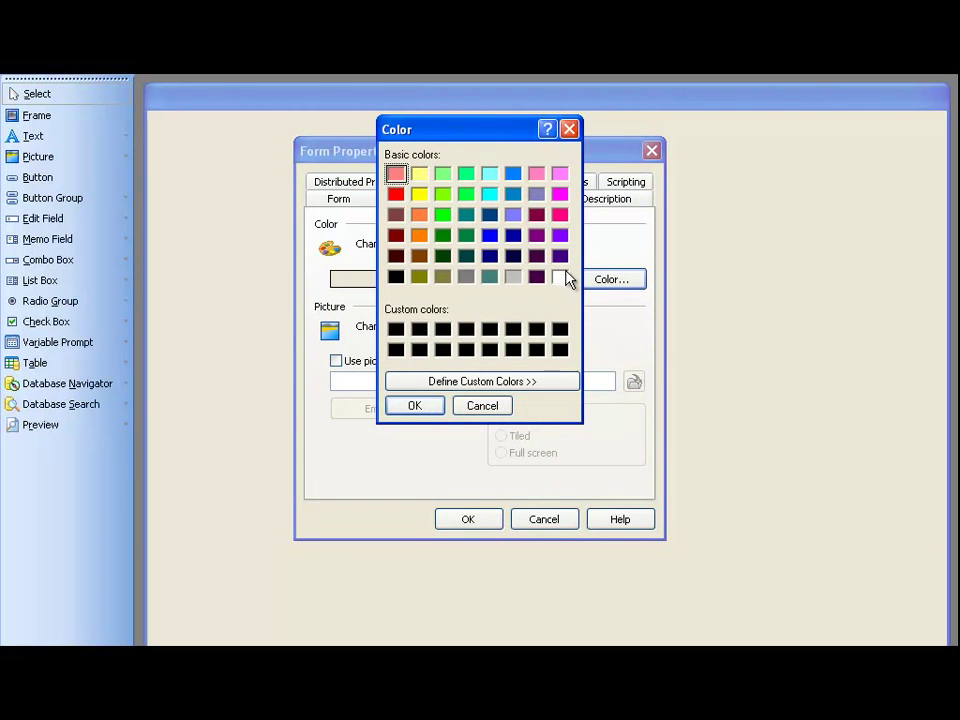
{"action": "left_click", "coordinate": [562, 280]}
{"action": "left_click", "coordinate": [423, 408]}
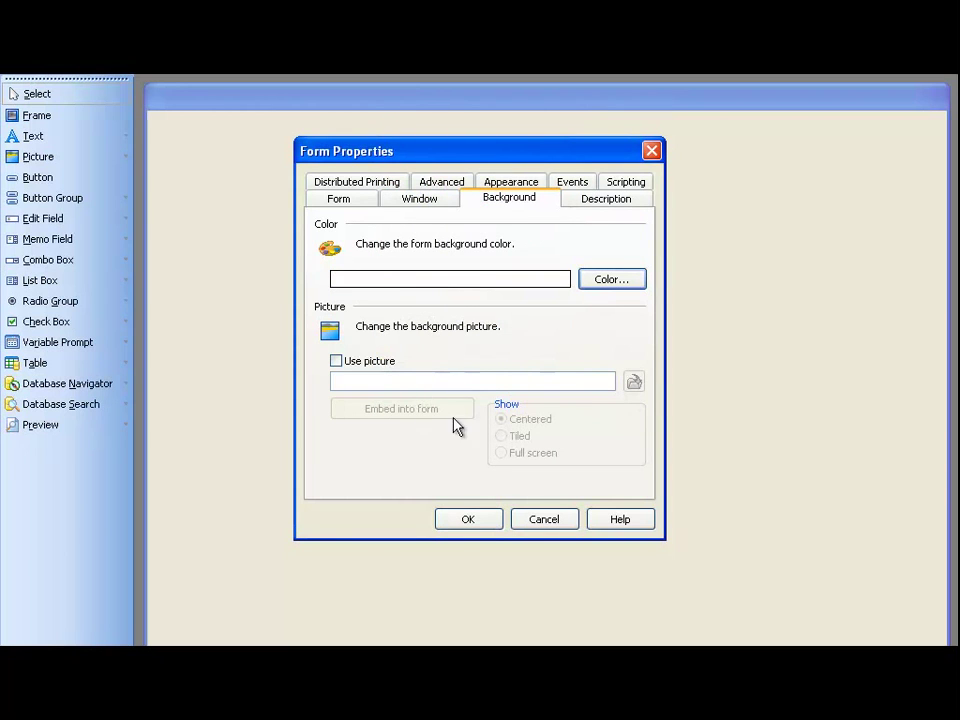
{"action": "left_click", "coordinate": [468, 519]}
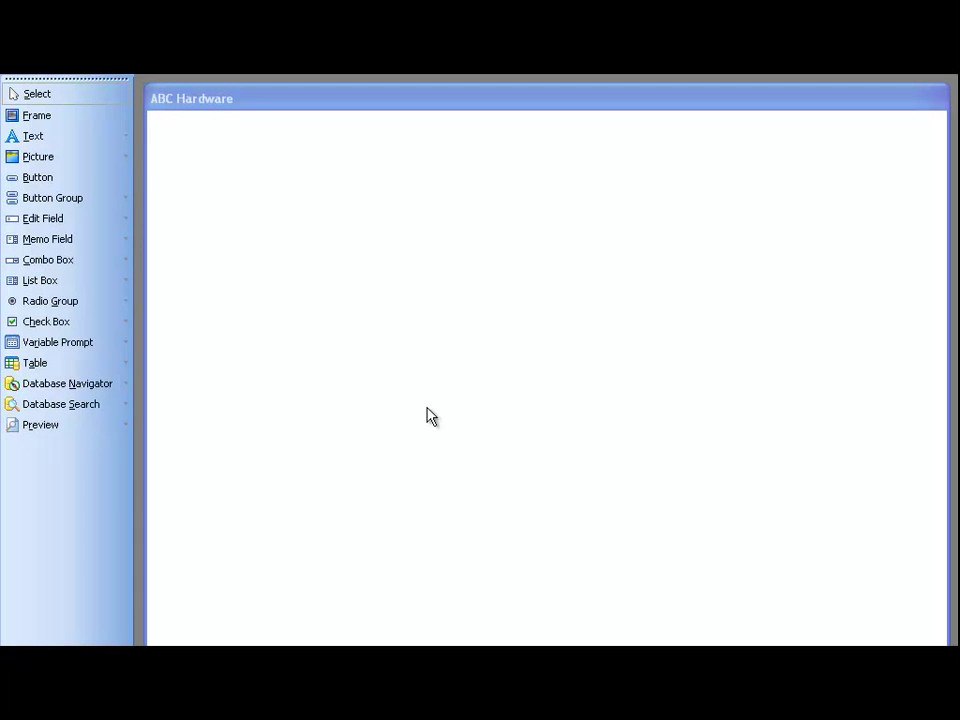
- Add a fixed text object reading "ABC Hardware Company" near the upper edge of the form
{"action": "left_click", "coordinate": [60, 138]}
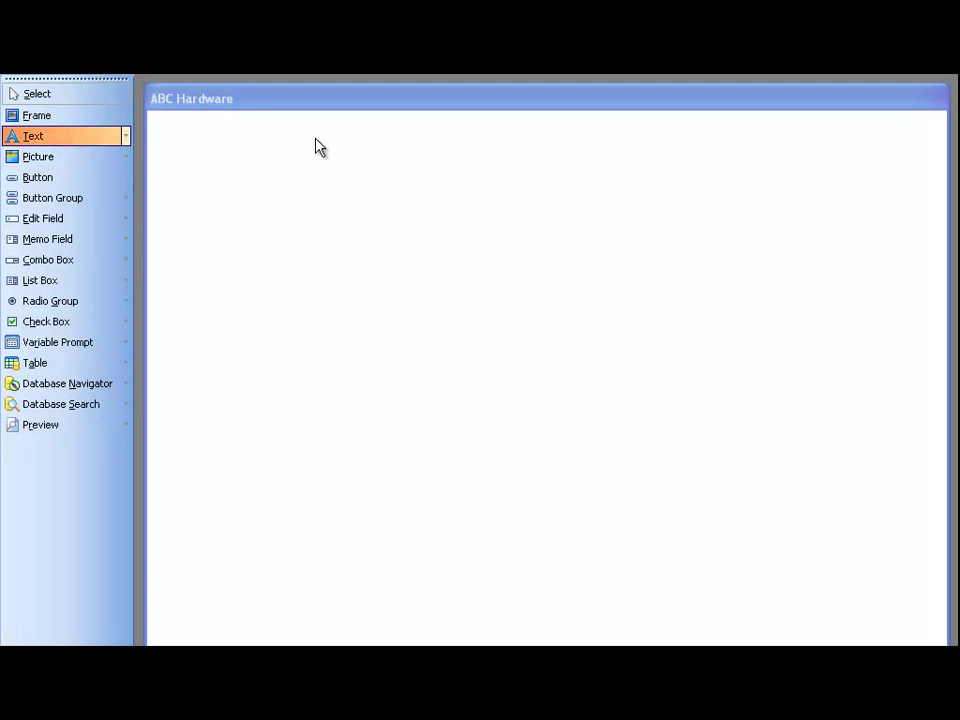
{"action": "left_click", "coordinate": [486, 150]}
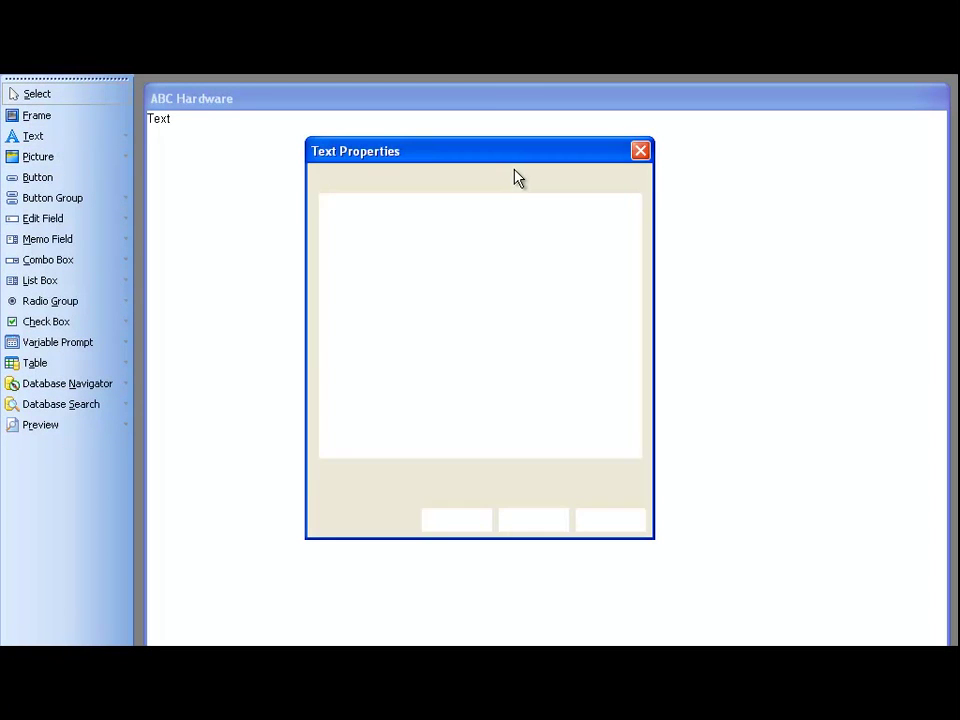
{"action": "type", "text": "ABC "}
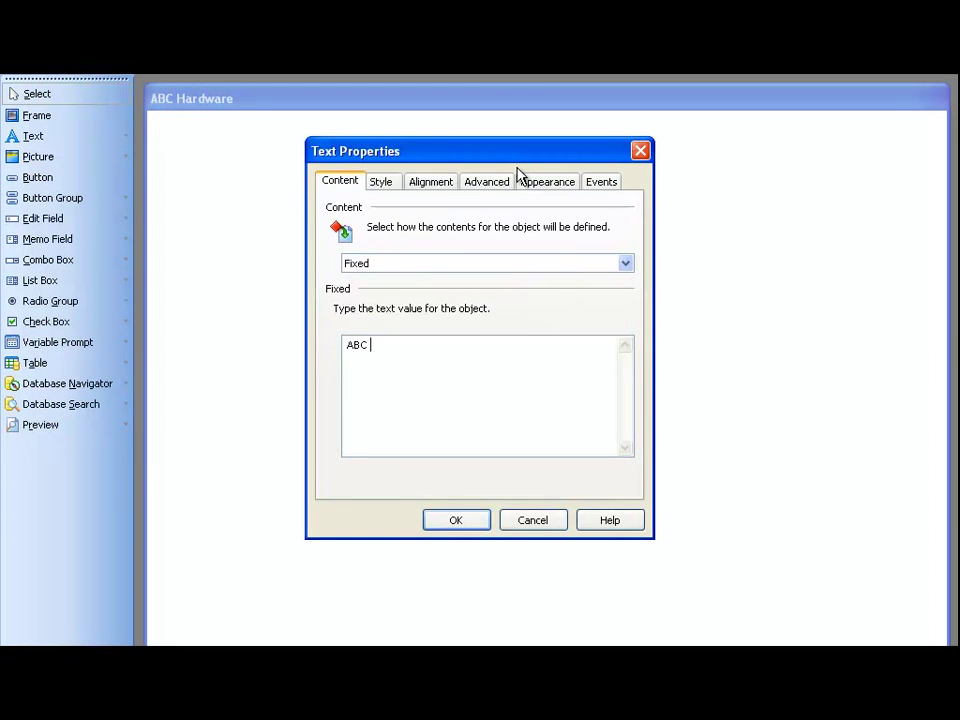
{"action": "type", "text": "Hardware COmpan"}
{"action": "key", "text": "BackSpace"}
{"action": "key", "text": "BackSpace"}
{"action": "key", "text": "BackSpace"}
{"action": "key", "text": "BackSpace"}
{"action": "key", "text": "BackSpace"}
{"action": "type", "text": "ompany"}
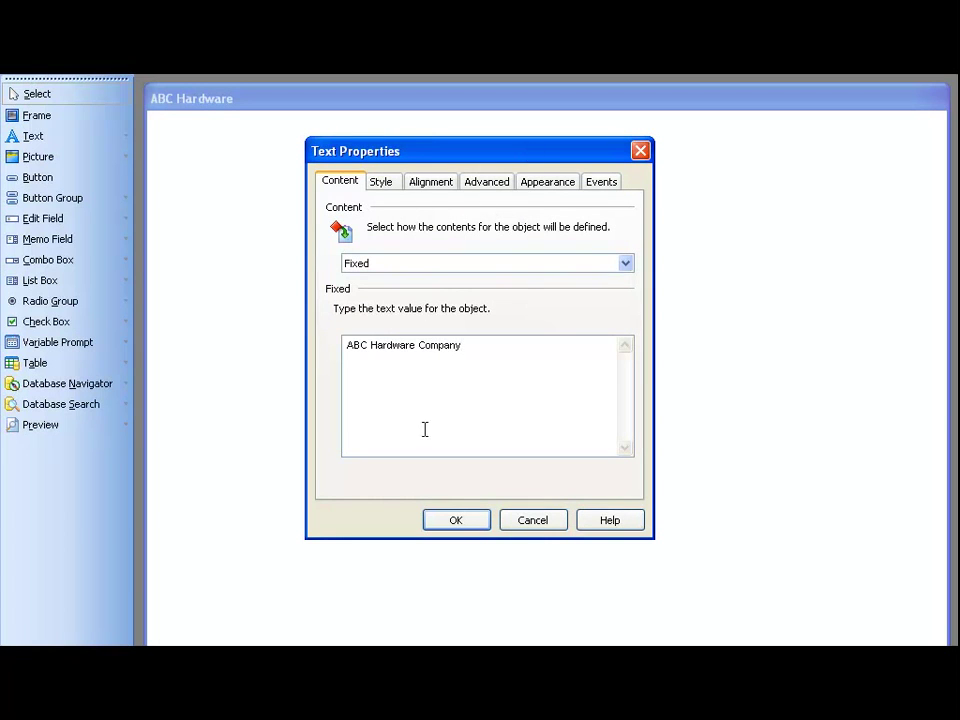
{"action": "left_click", "coordinate": [468, 524]}
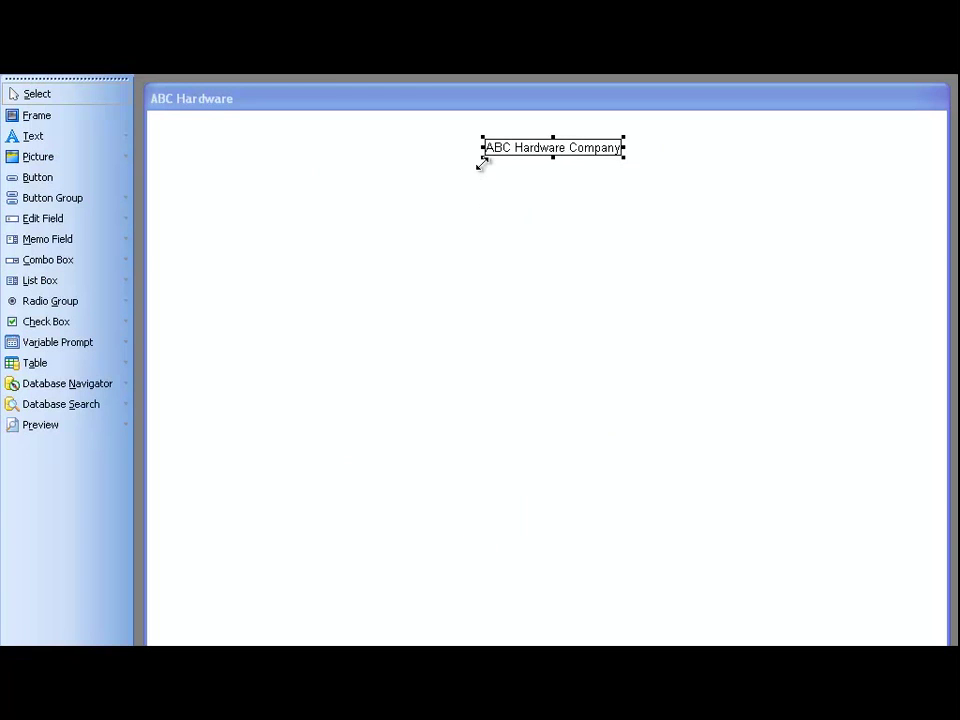
- Enlarge the "ABC Hardware Company" text into a large heading across most of the form's width
{"action": "key", "text": "Delete"}
{"action": "key", "text": "ctrl+z"}
{"action": "left_click_drag", "start_coordinate": [476, 162], "coordinate": [379, 161]}
{"action": "left_click", "coordinate": [349, 248]}
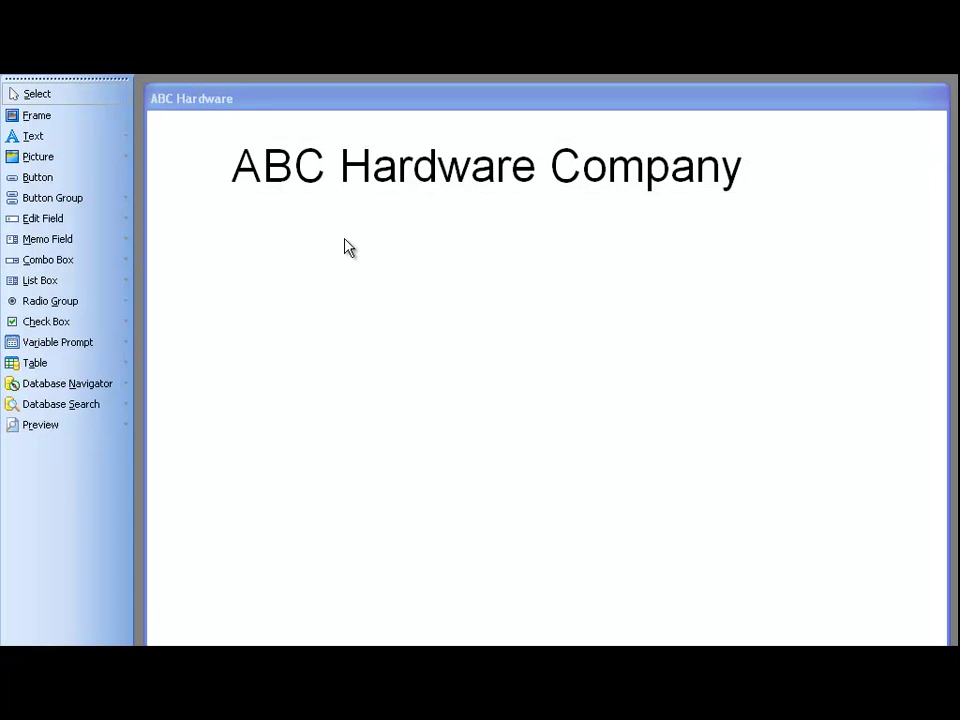
- Insert the picture 275px-Claw-hammer from the ABC Hardware folder on the C: drive beside the heading
{"action": "left_click", "coordinate": [48, 157]}
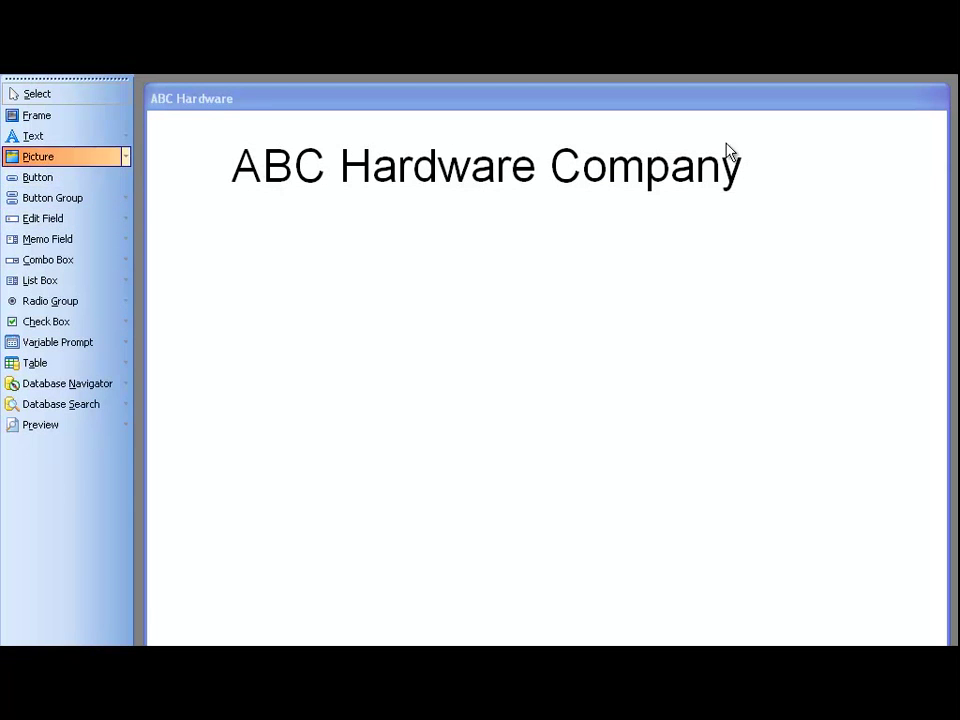
{"action": "left_click", "coordinate": [789, 152]}
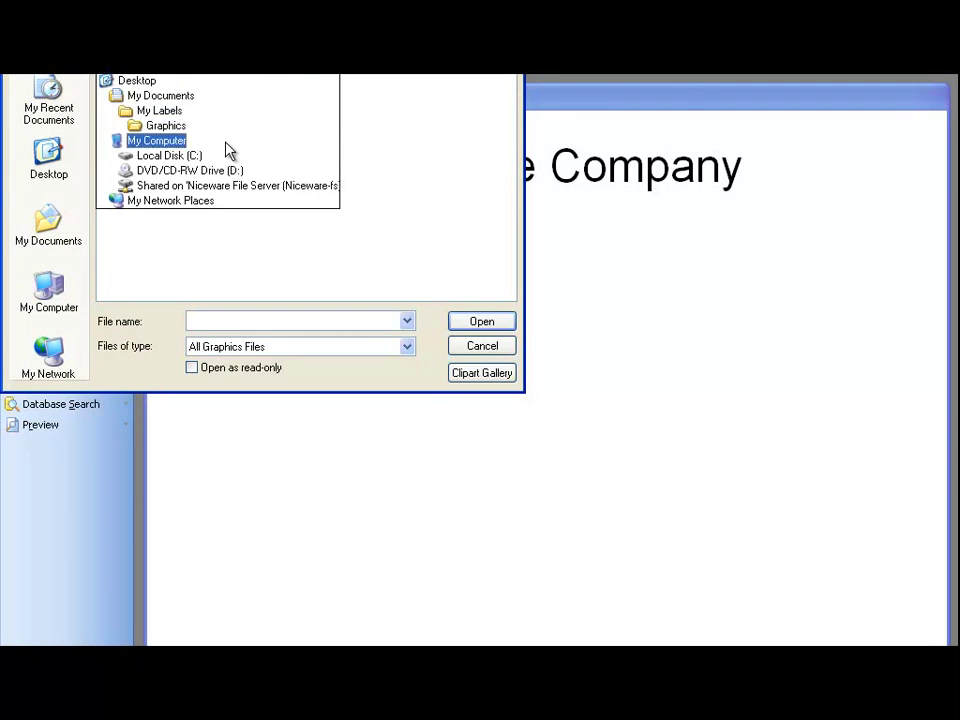
{"action": "left_click", "coordinate": [197, 157]}
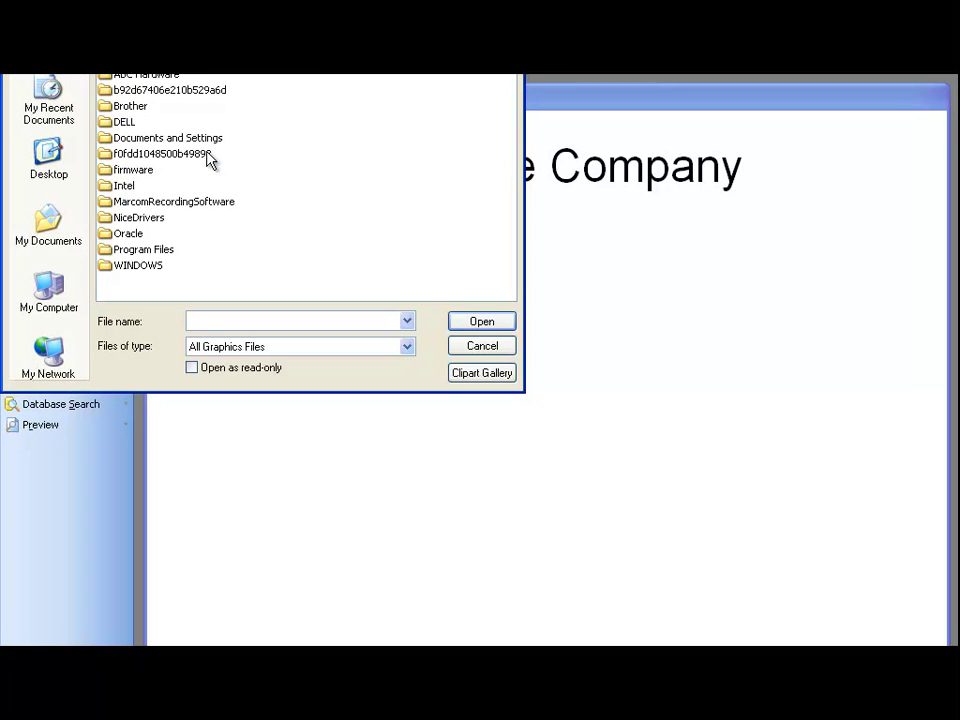
{"action": "double_click", "coordinate": [150, 75]}
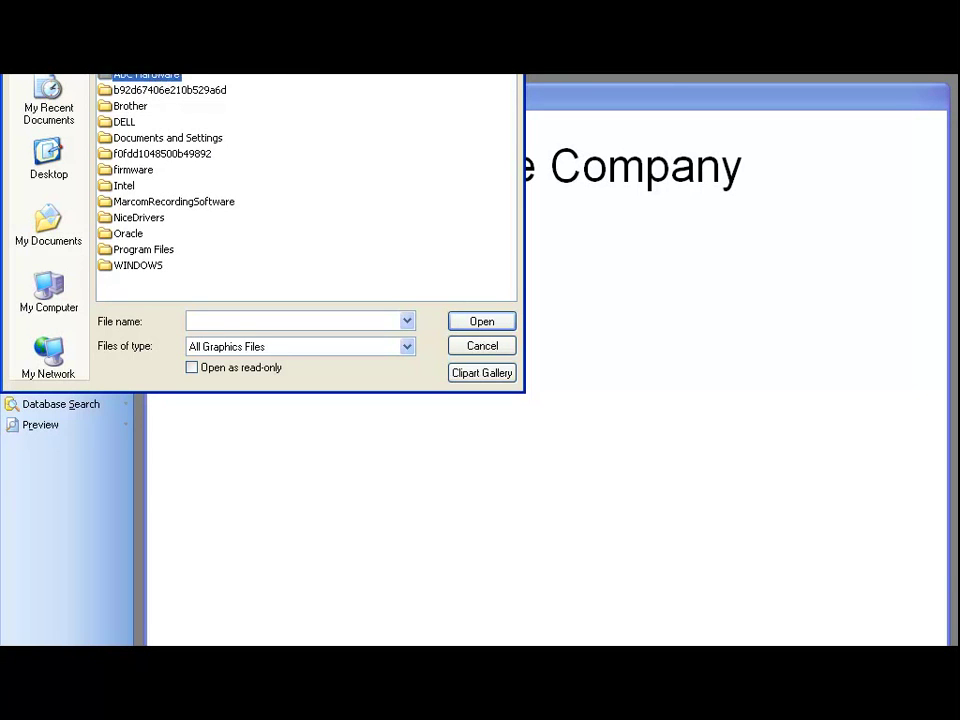
{"action": "left_click", "coordinate": [430, 45]}
{"action": "left_click", "coordinate": [445, 65]}
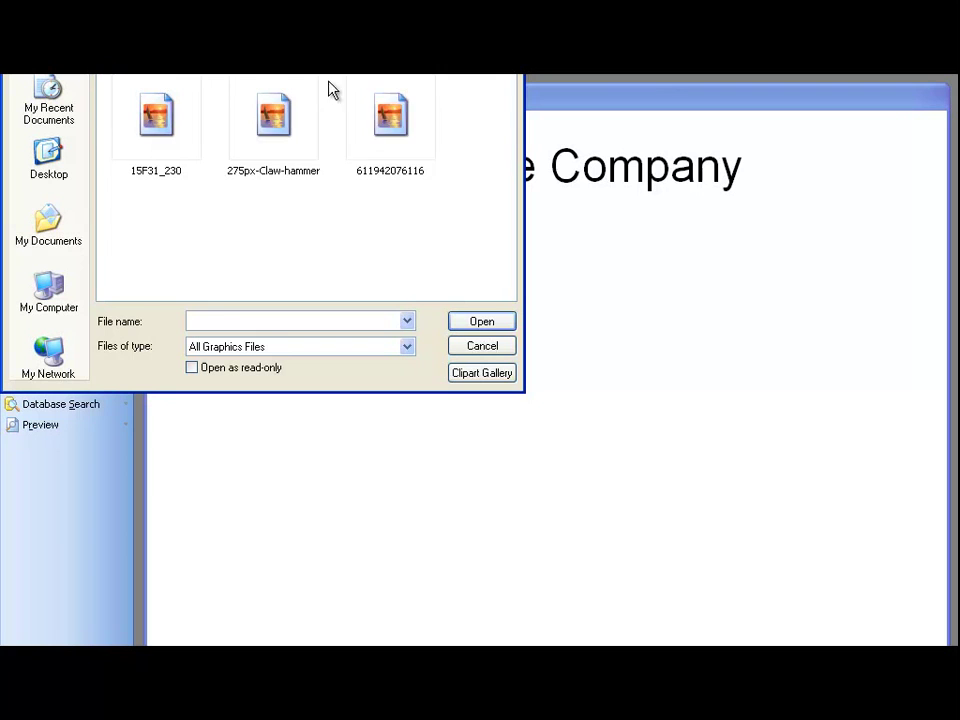
{"action": "double_click", "coordinate": [270, 120]}
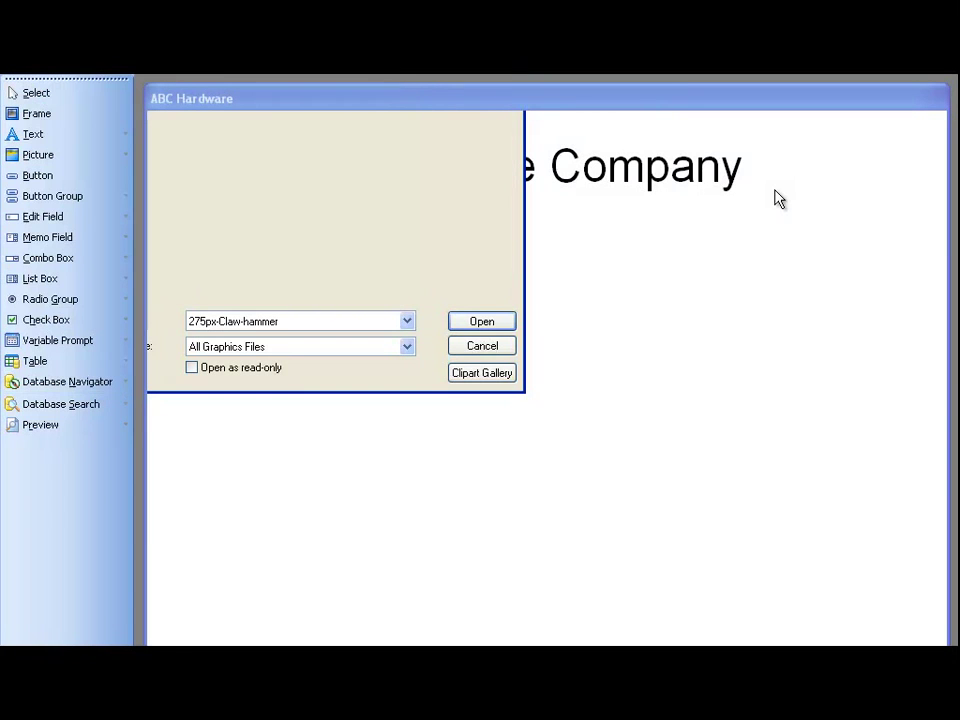
- Shrink the hammer picture and position it just after the word "Company" in the heading
{"action": "left_click", "coordinate": [790, 198]}
{"action": "left_click_drag", "start_coordinate": [831, 193], "coordinate": [724, 223]}
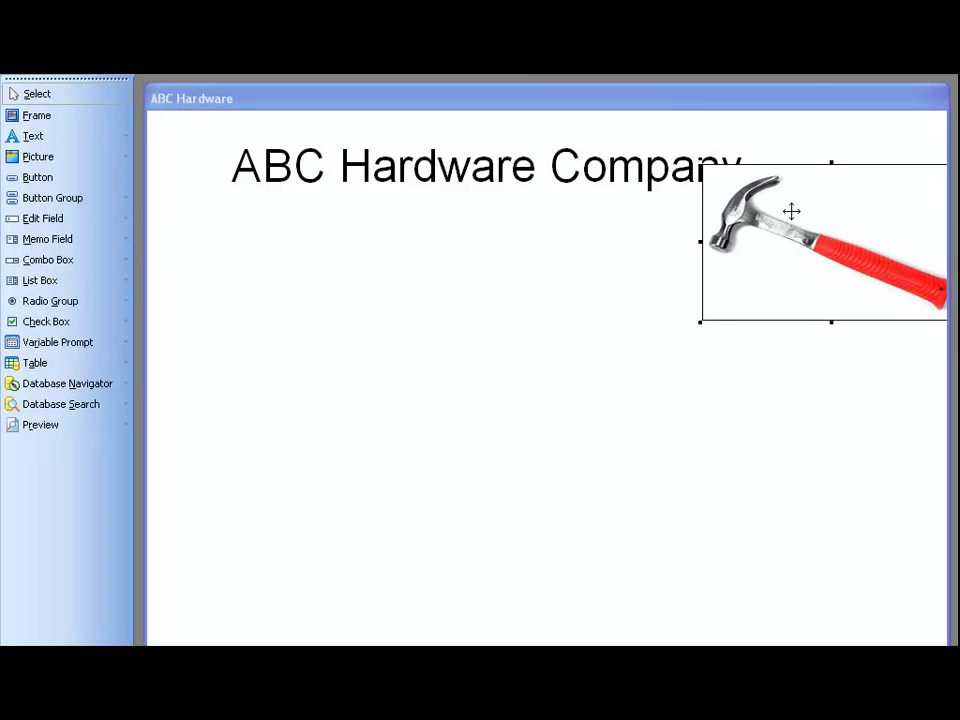
{"action": "mouse_move", "coordinate": [703, 165]}
{"action": "left_mouse_down"}
{"action": "mouse_move", "coordinate": [731, 197]}
{"action": "mouse_move", "coordinate": [844, 253]}
{"action": "mouse_move", "coordinate": [840, 220]}
{"action": "mouse_move", "coordinate": [784, 150]}
{"action": "left_mouse_up"}
{"action": "left_click", "coordinate": [810, 284]}
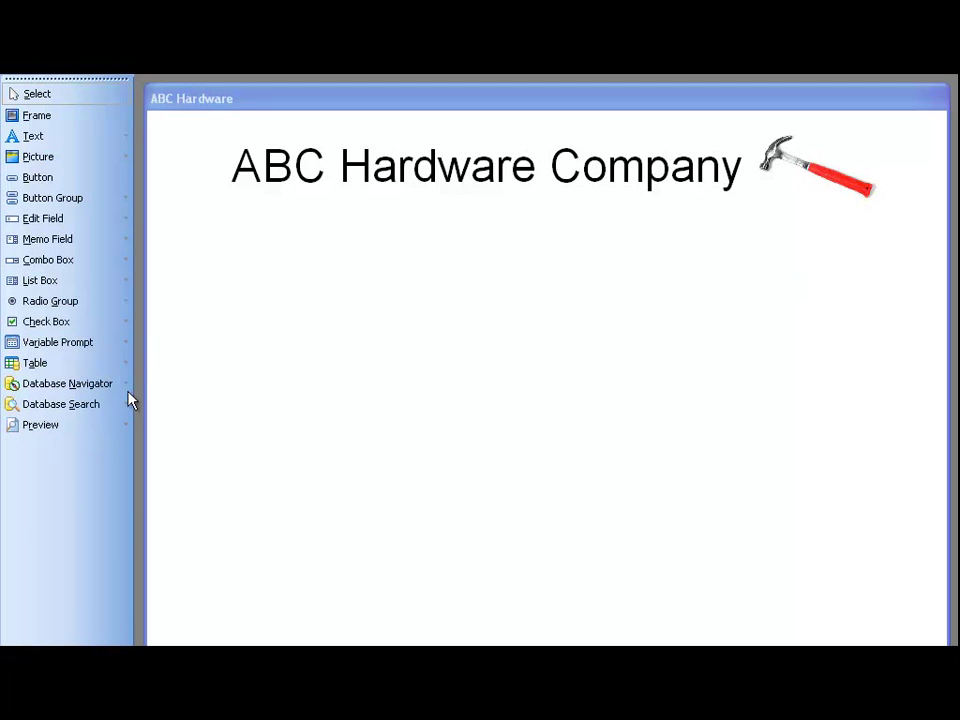
- Add a label preview below the heading, using labelA from the ABC Hardware folder on the C: drive
{"action": "left_click", "coordinate": [50, 428]}
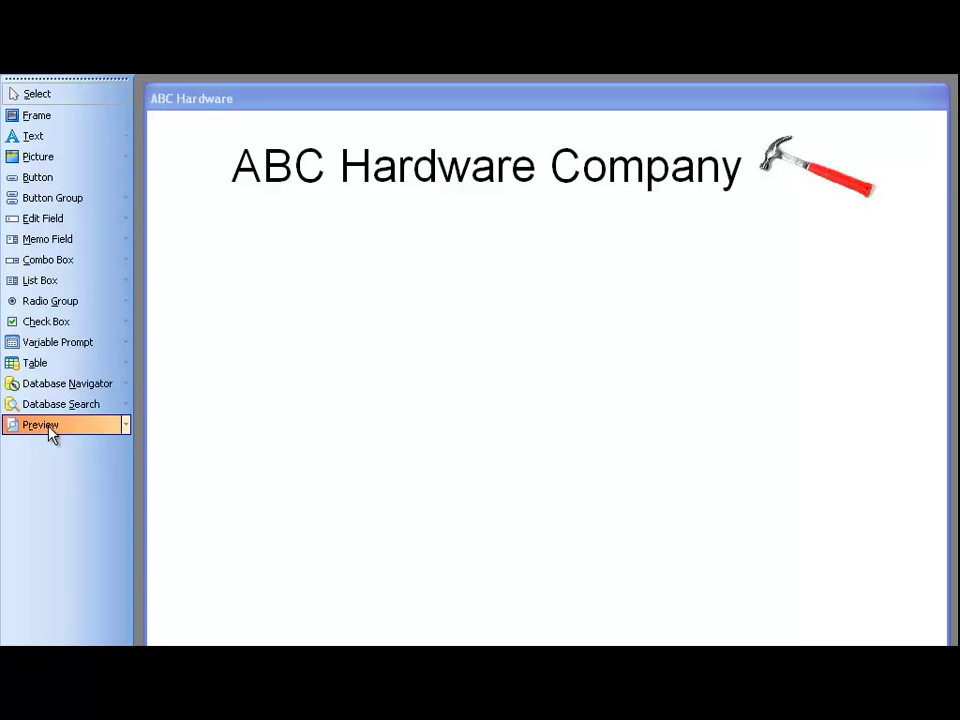
{"action": "left_click", "coordinate": [262, 338]}
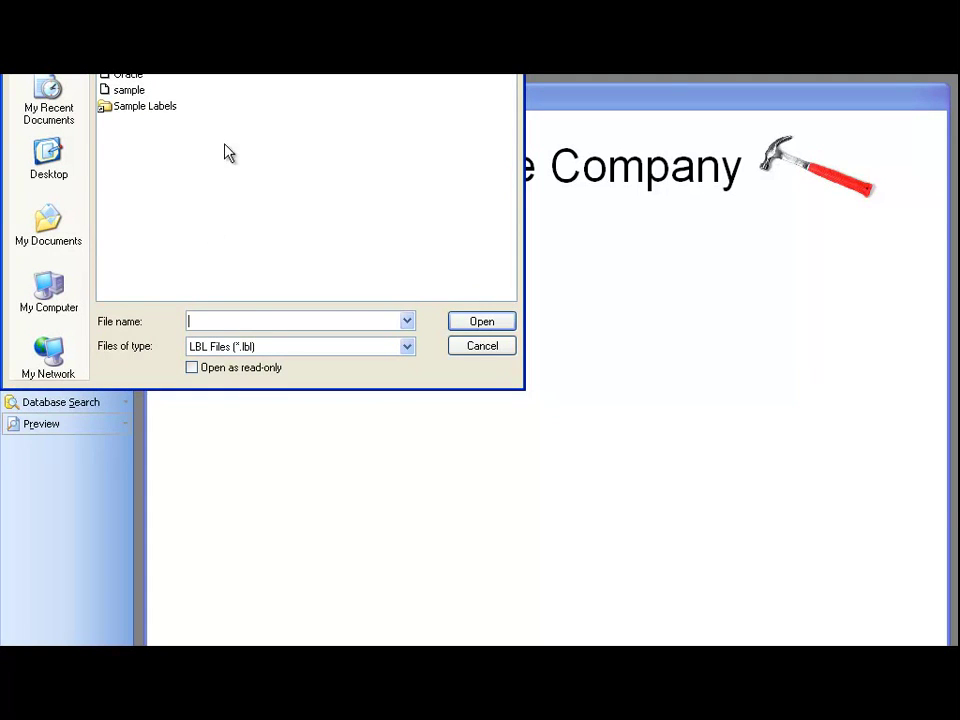
{"action": "left_click", "coordinate": [330, 62]}
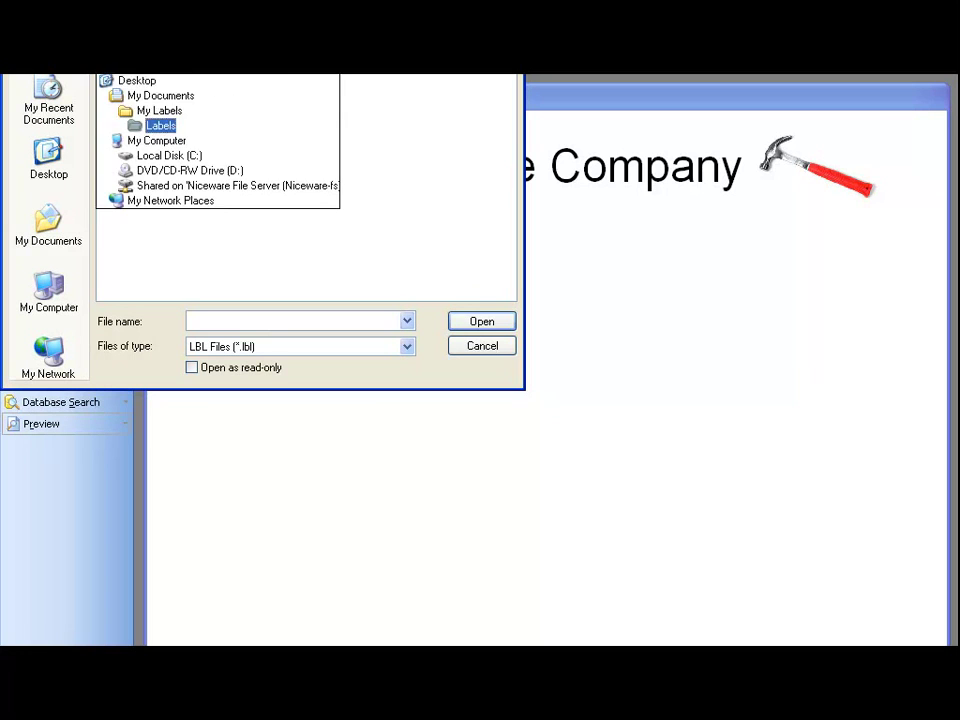
{"action": "left_click", "coordinate": [177, 156]}
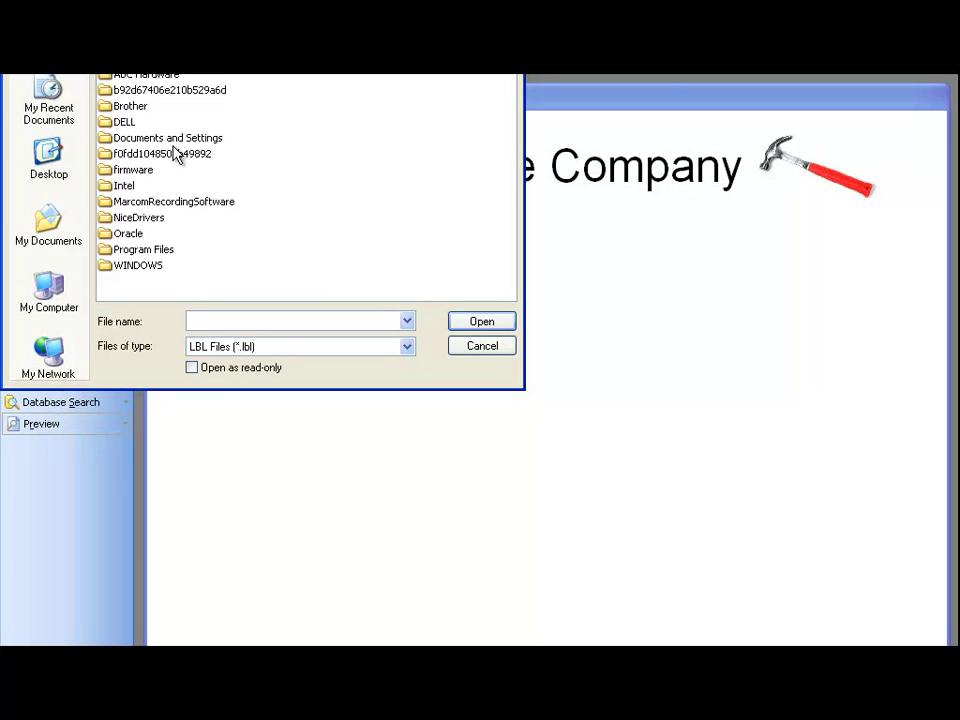
{"action": "left_click", "coordinate": [163, 76]}
{"action": "double_click", "coordinate": [160, 76]}
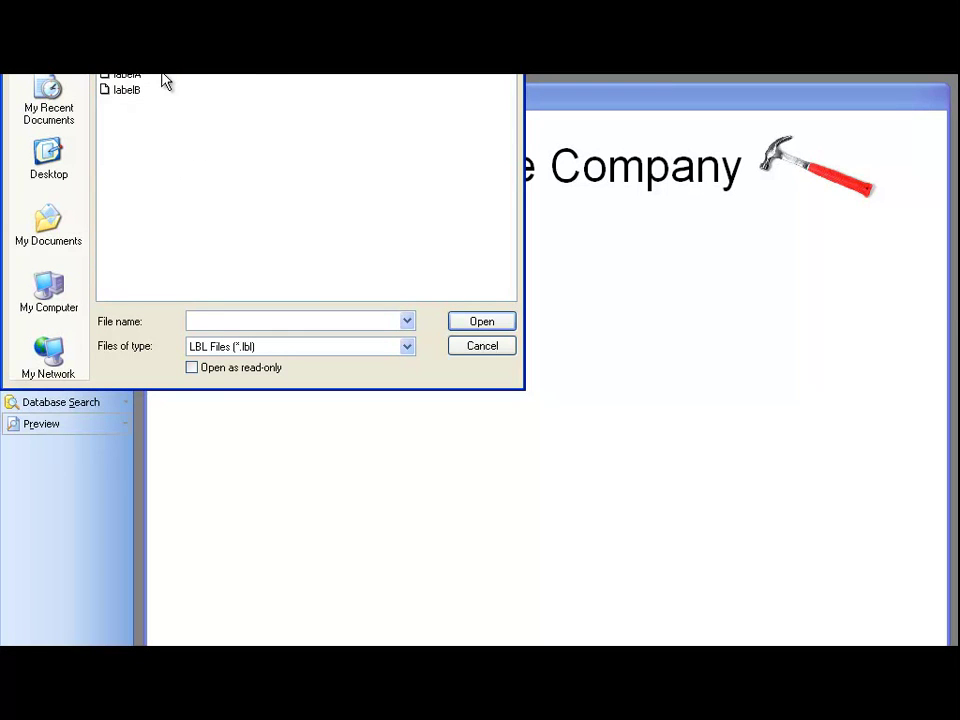
{"action": "double_click", "coordinate": [134, 79]}
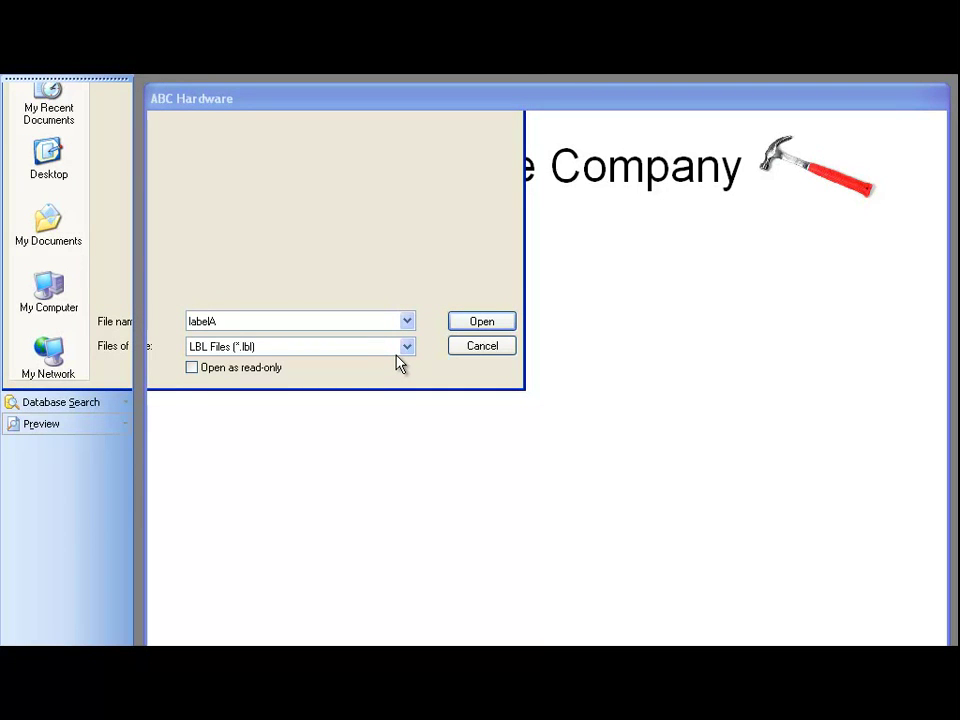
{"action": "left_click_drag", "start_coordinate": [400, 352], "coordinate": [424, 303]}
{"action": "left_click", "coordinate": [568, 392]}
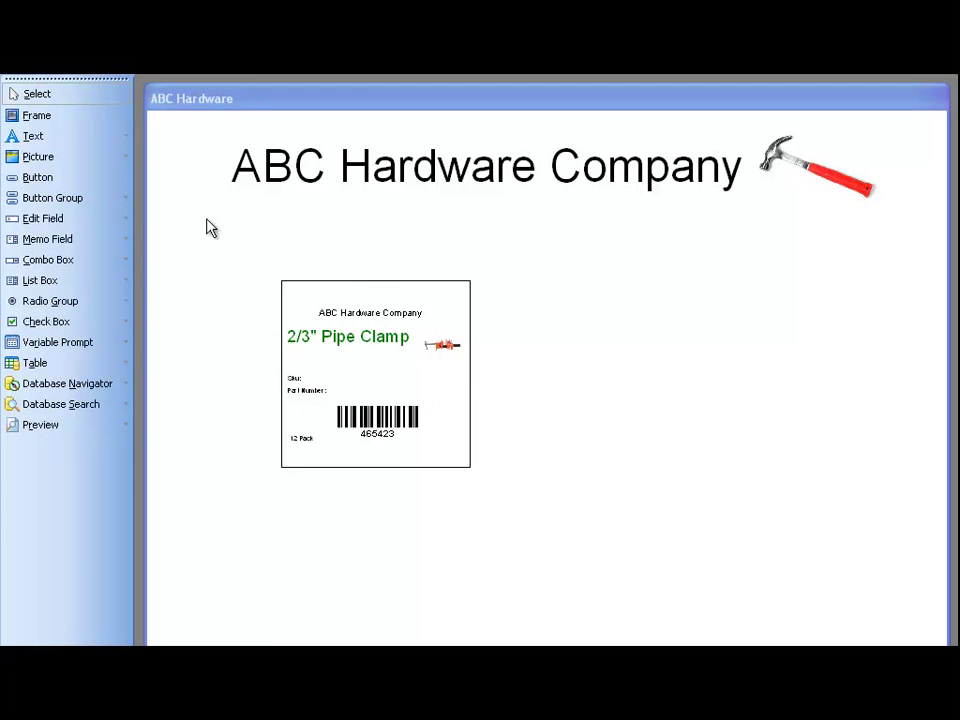
- Add a second label preview using labelB and line it up beside the Pipe Clamp preview
{"action": "left_click", "coordinate": [597, 349]}
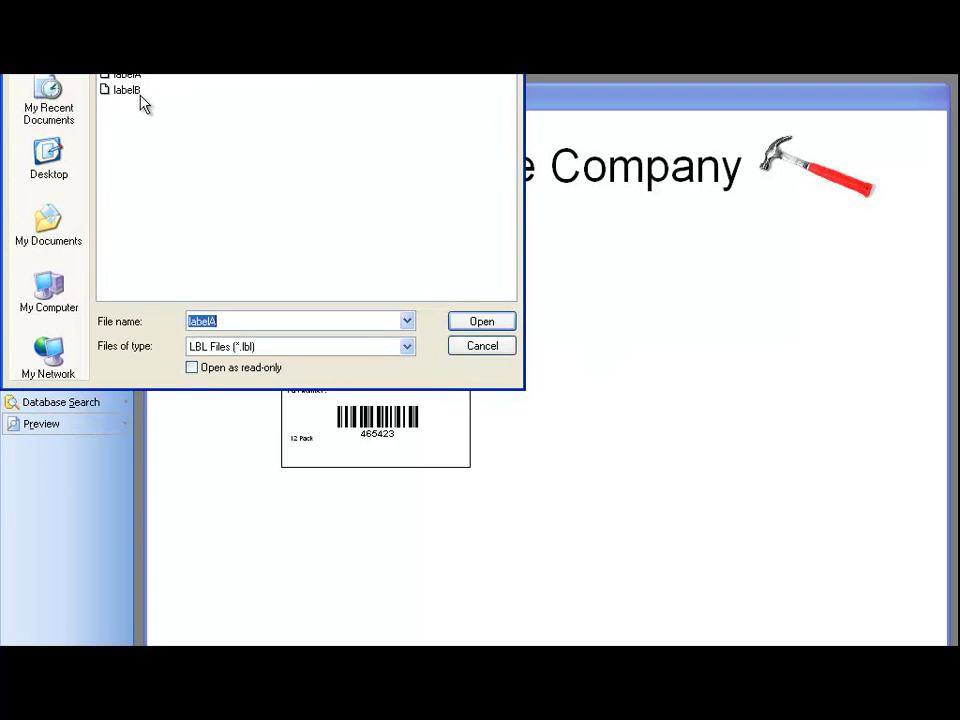
{"action": "double_click", "coordinate": [128, 90]}
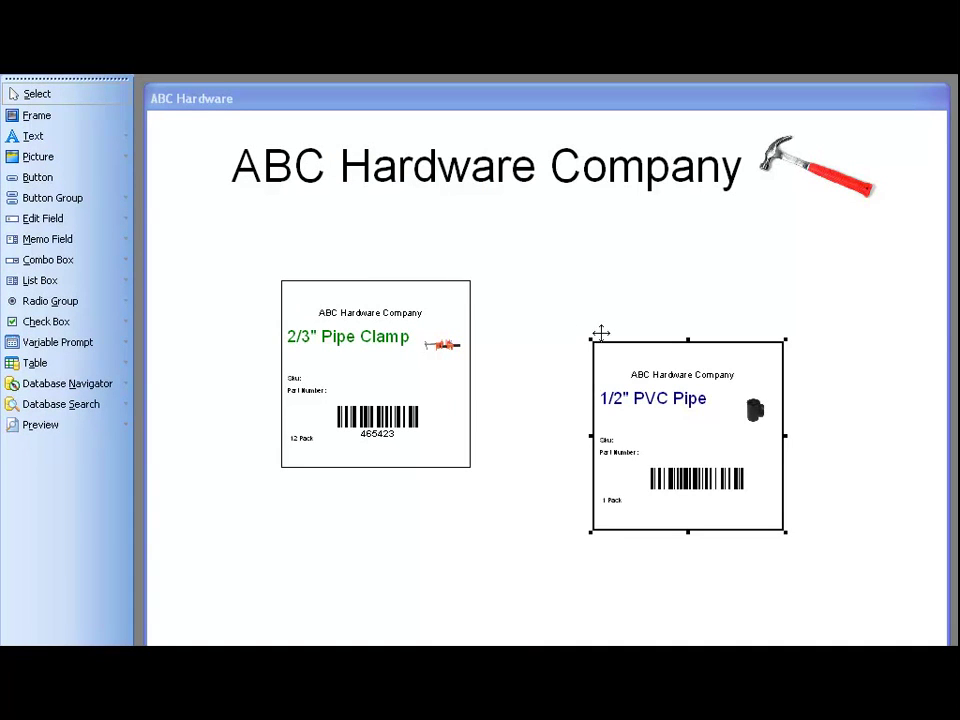
{"action": "left_click_drag", "start_coordinate": [634, 364], "coordinate": [591, 310]}
{"action": "left_click", "coordinate": [610, 519]}
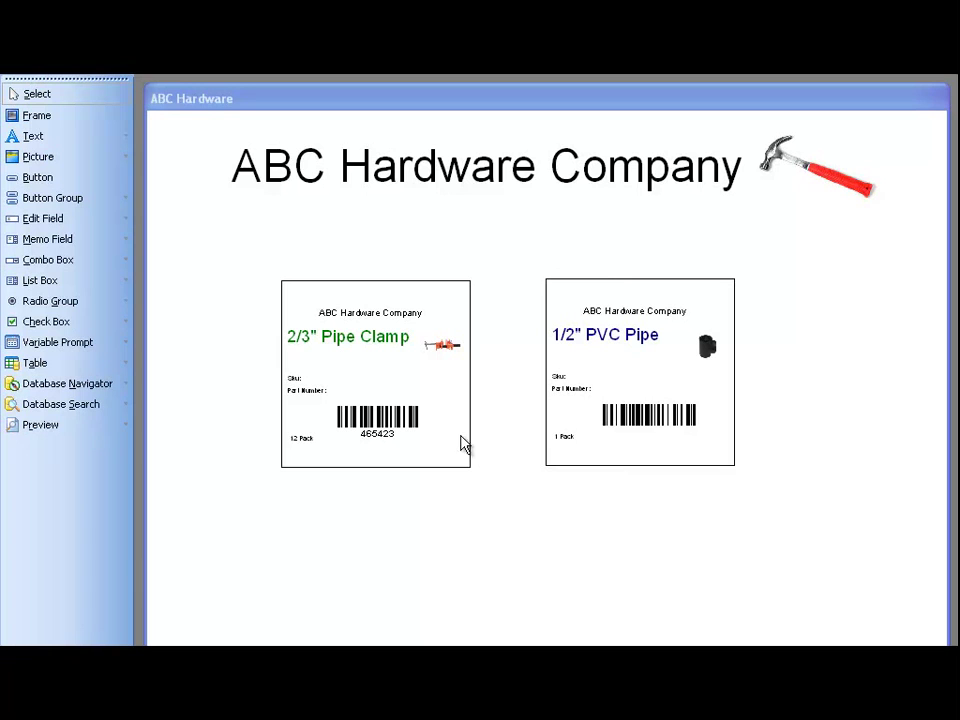
- Open the editor for the on-click actions of the Pipe Clamp label preview and enlarge its window
{"action": "right_click", "coordinate": [361, 373]}
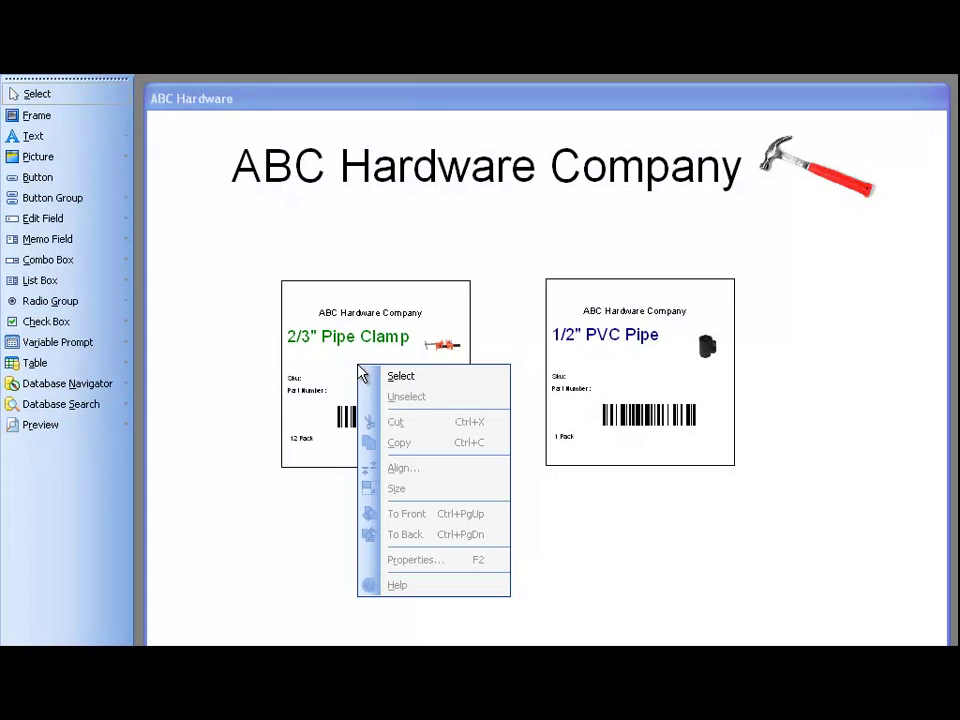
{"action": "left_click", "coordinate": [336, 362]}
{"action": "right_click", "coordinate": [336, 361]}
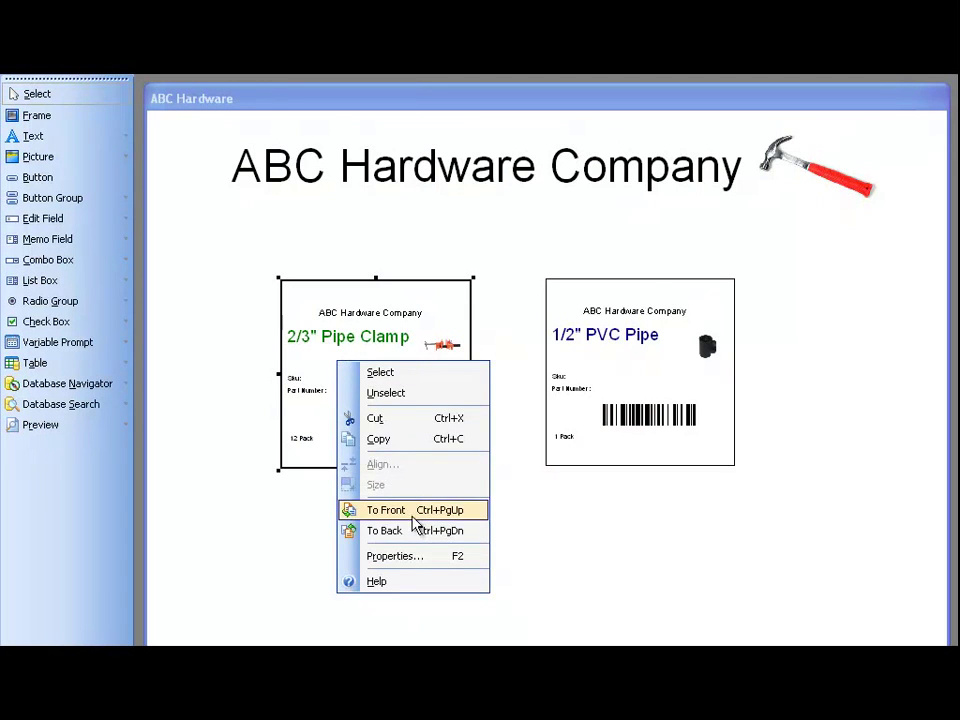
{"action": "left_click", "coordinate": [420, 557]}
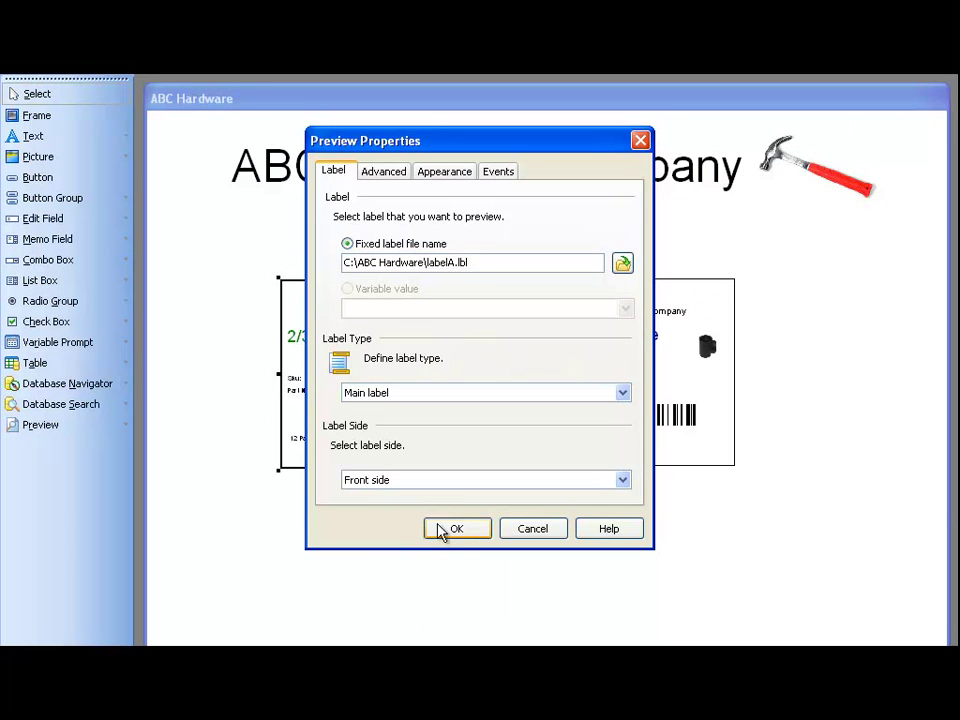
{"action": "left_click", "coordinate": [496, 174]}
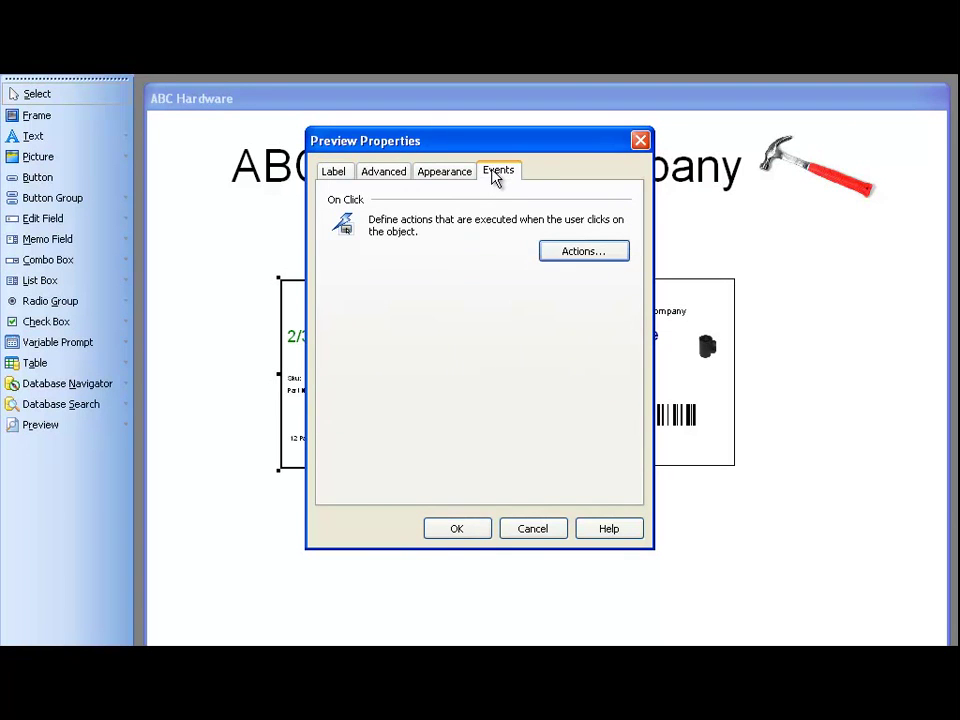
{"action": "left_click", "coordinate": [581, 252]}
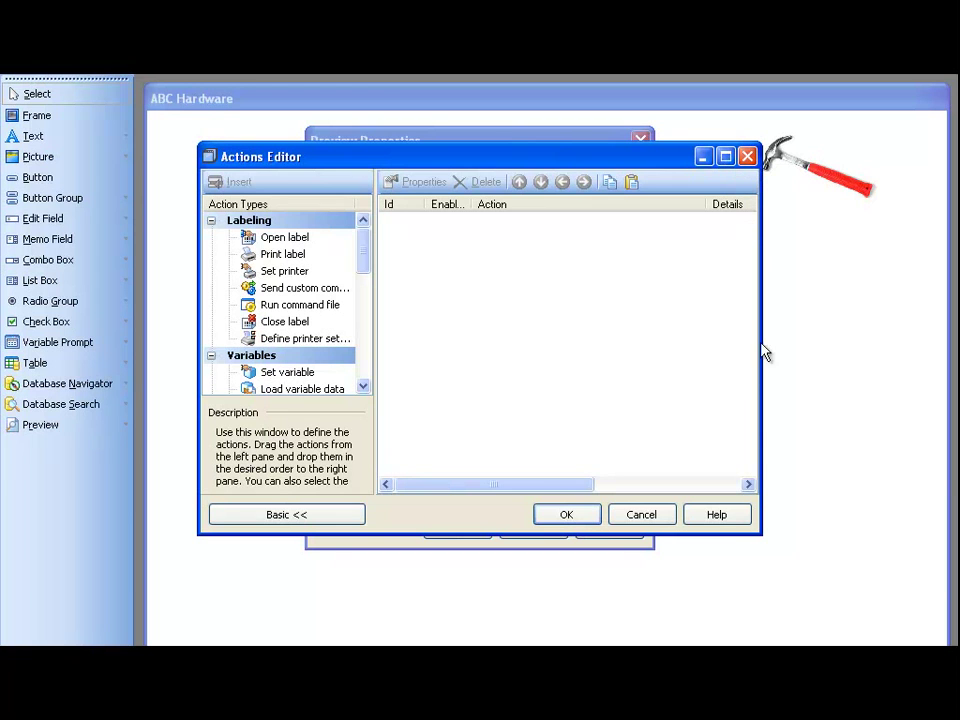
{"action": "left_click_drag", "start_coordinate": [760, 142], "coordinate": [957, 133]}
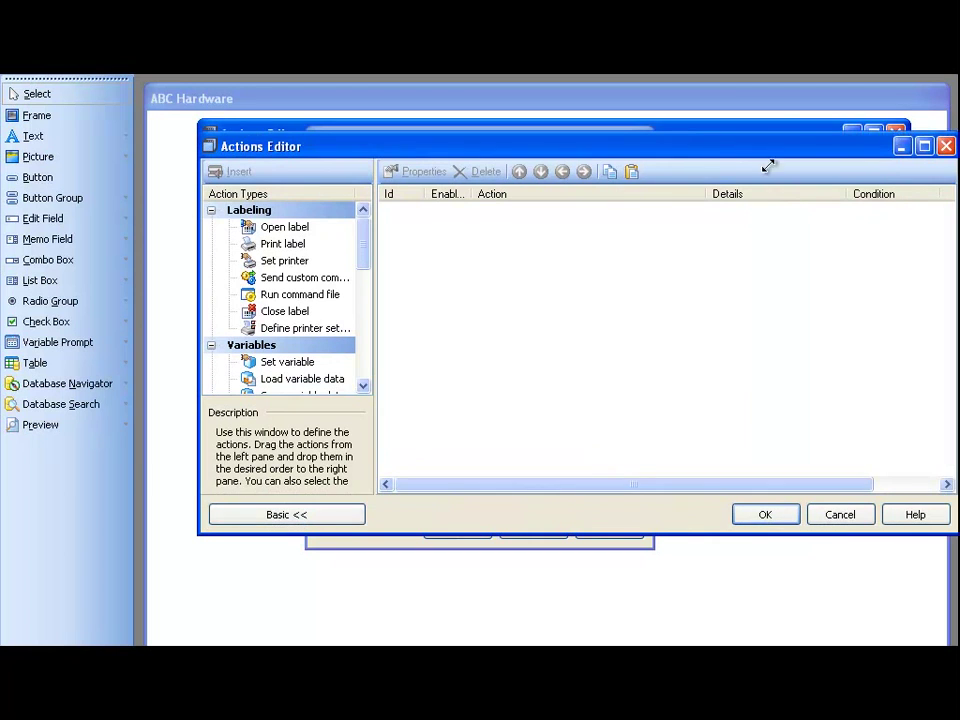
- Add an "Open another form" action that opens FormA.xff from C:\ABC Hardware to the Pipe Clamp preview and apply its properties
{"action": "left_click_drag", "start_coordinate": [366, 236], "coordinate": [364, 325]}
{"action": "left_click", "coordinate": [311, 312]}
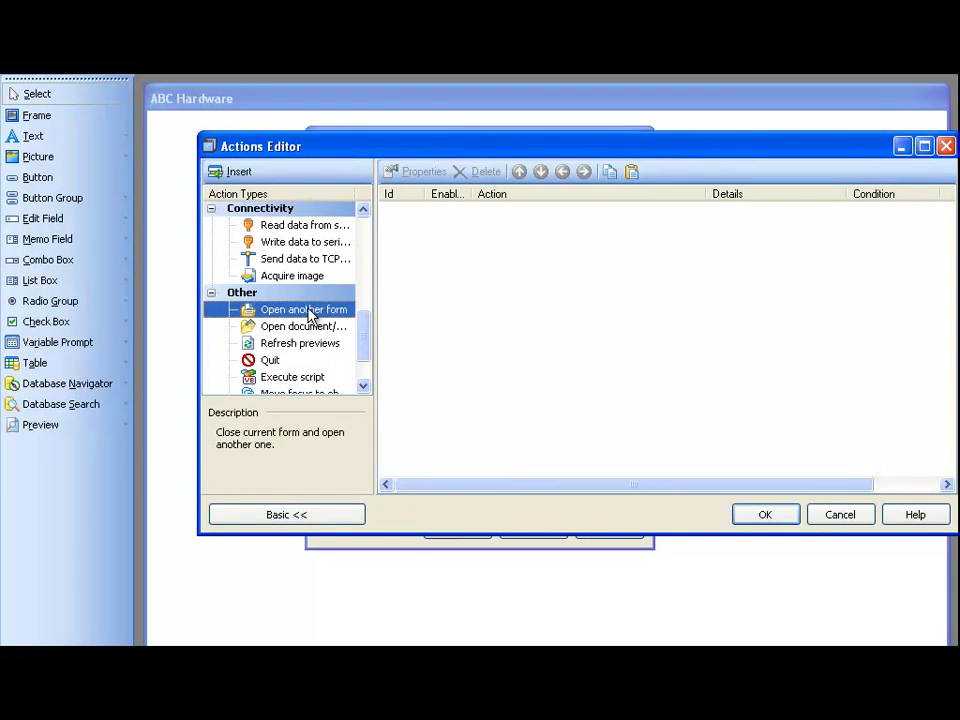
{"action": "double_click", "coordinate": [311, 314]}
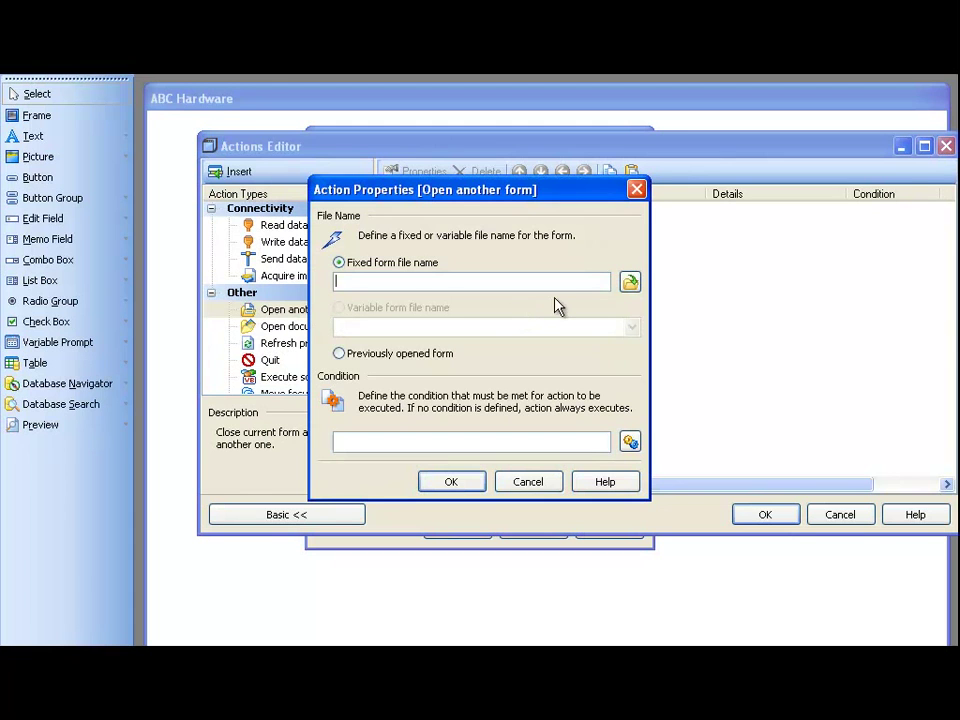
{"action": "left_click", "coordinate": [629, 282]}
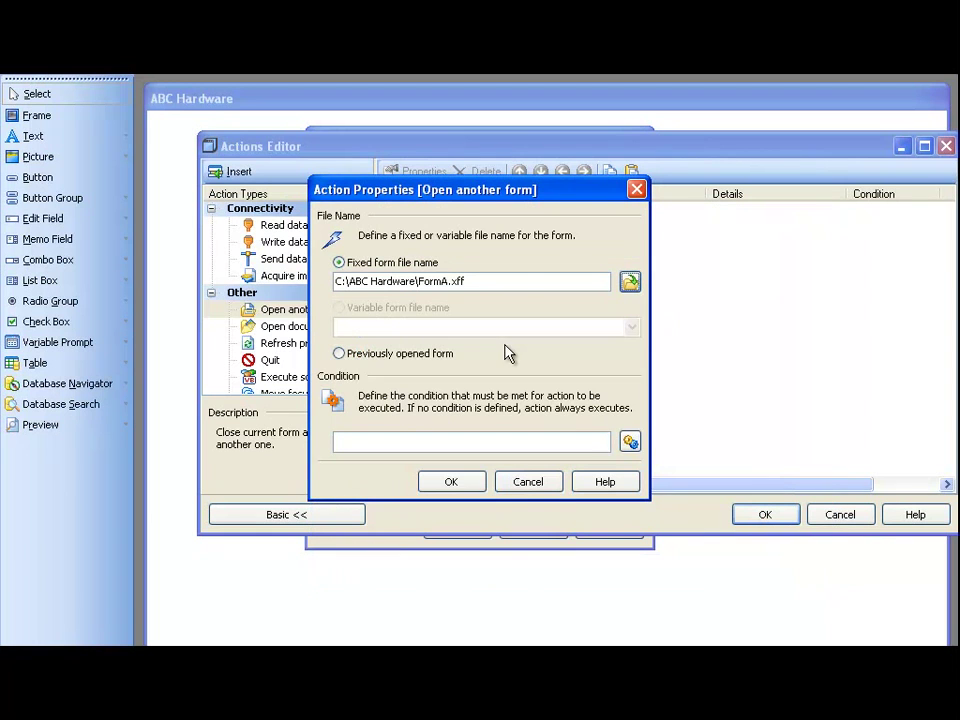
{"action": "left_click", "coordinate": [463, 481]}
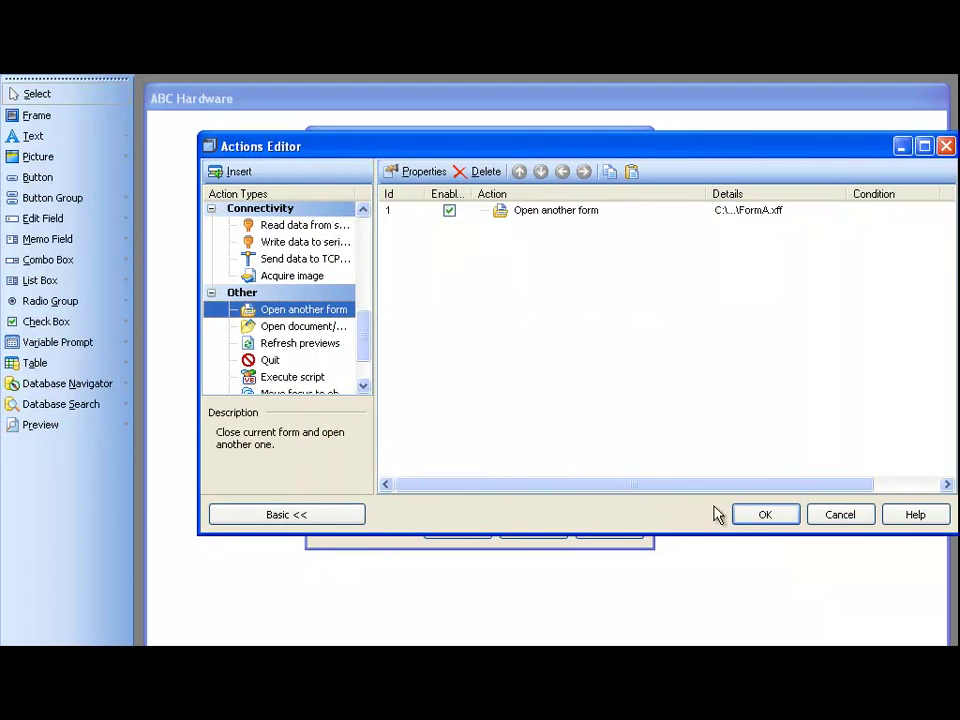
{"action": "left_click", "coordinate": [750, 516]}
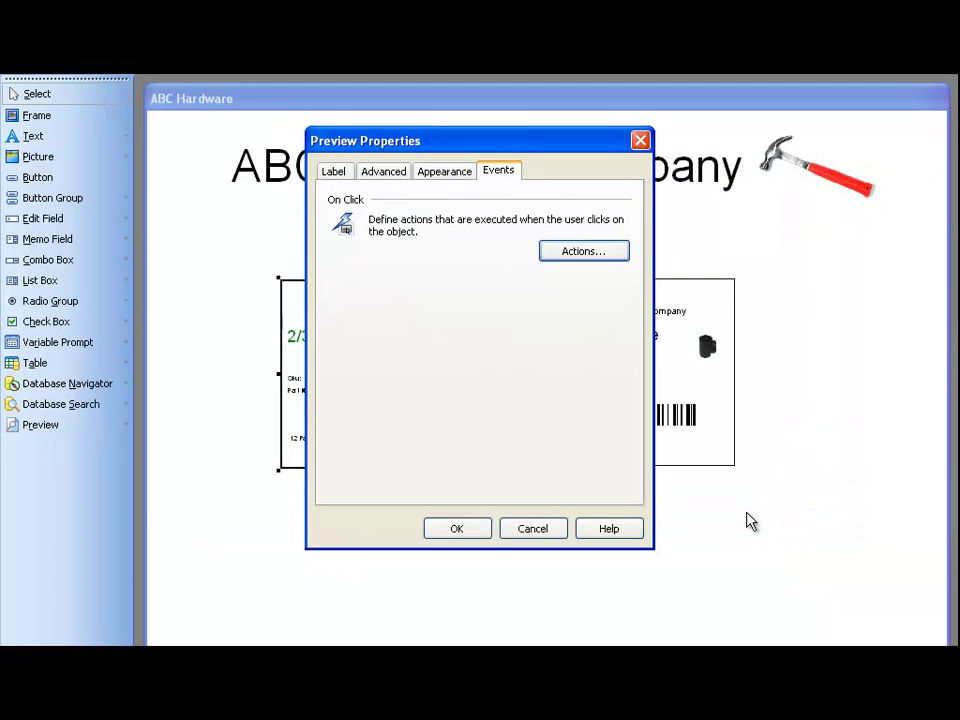
{"action": "left_click", "coordinate": [456, 527]}
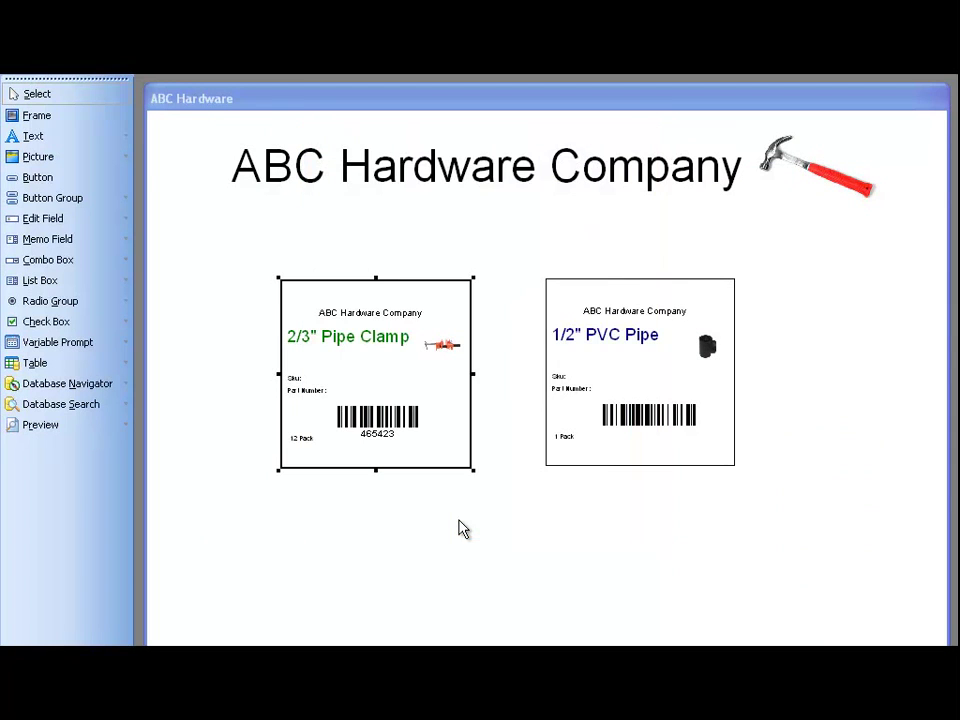
- Give the PVC Pipe label preview an on-click "Open another form" action that opens FormB.xff from the ABC Hardware folder
{"action": "left_click", "coordinate": [629, 362]}
{"action": "right_click", "coordinate": [628, 360]}
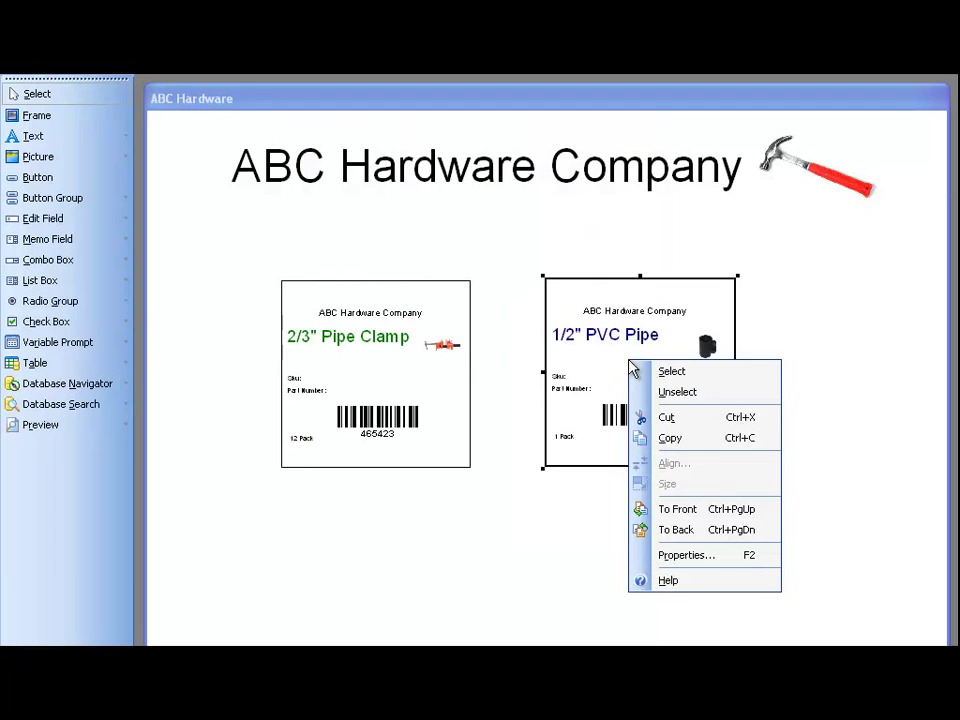
{"action": "left_click", "coordinate": [681, 557]}
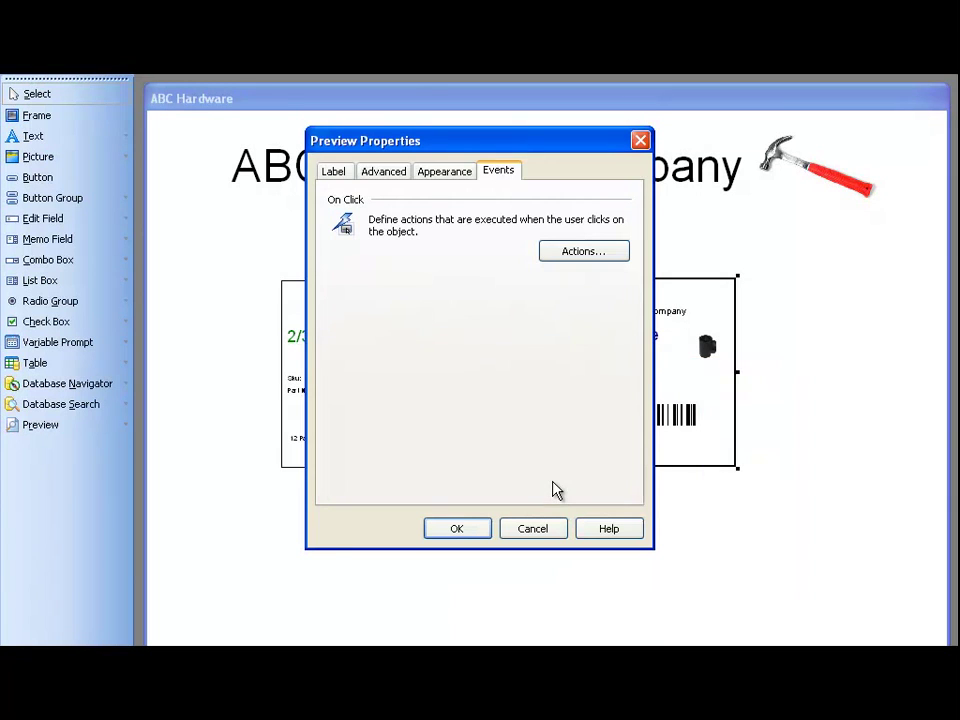
{"action": "left_click", "coordinate": [573, 257]}
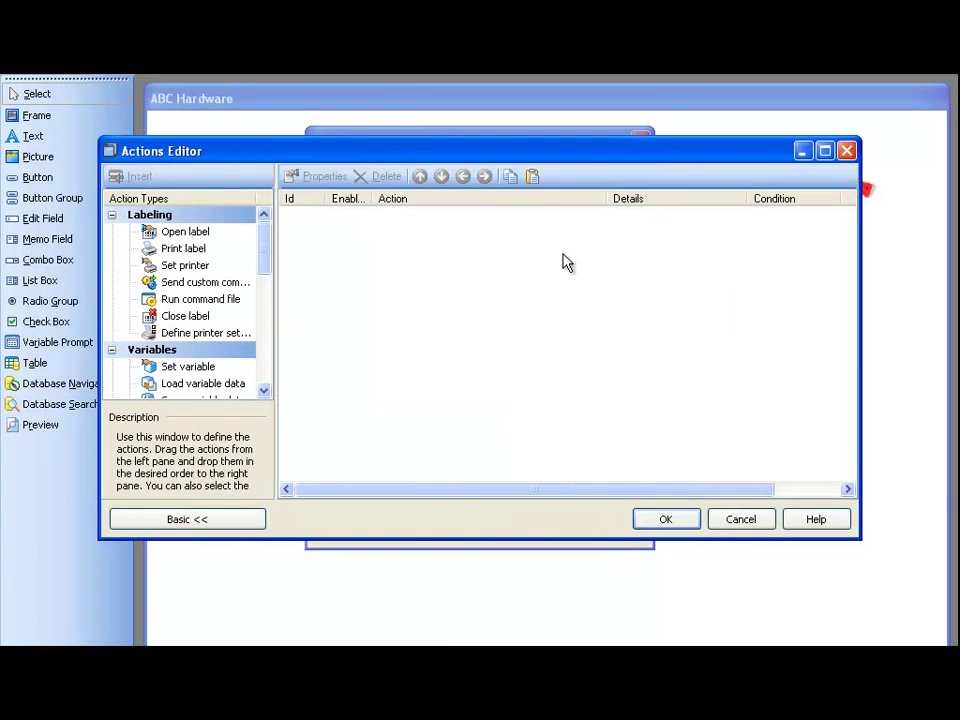
{"action": "left_click_drag", "start_coordinate": [261, 249], "coordinate": [261, 369]}
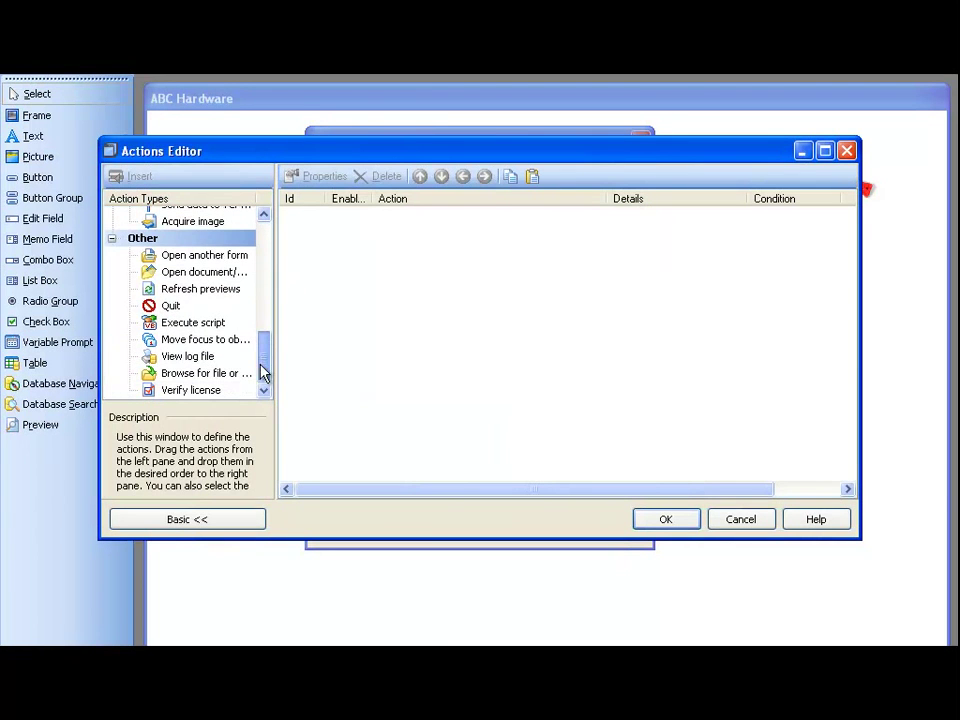
{"action": "left_click", "coordinate": [220, 256]}
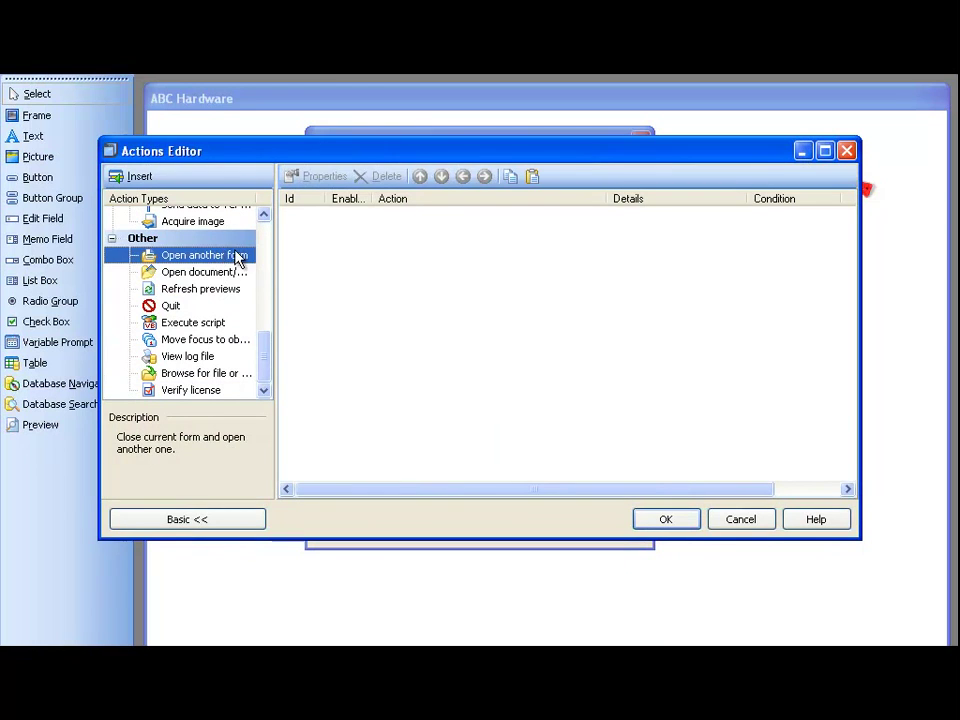
{"action": "double_click", "coordinate": [229, 258]}
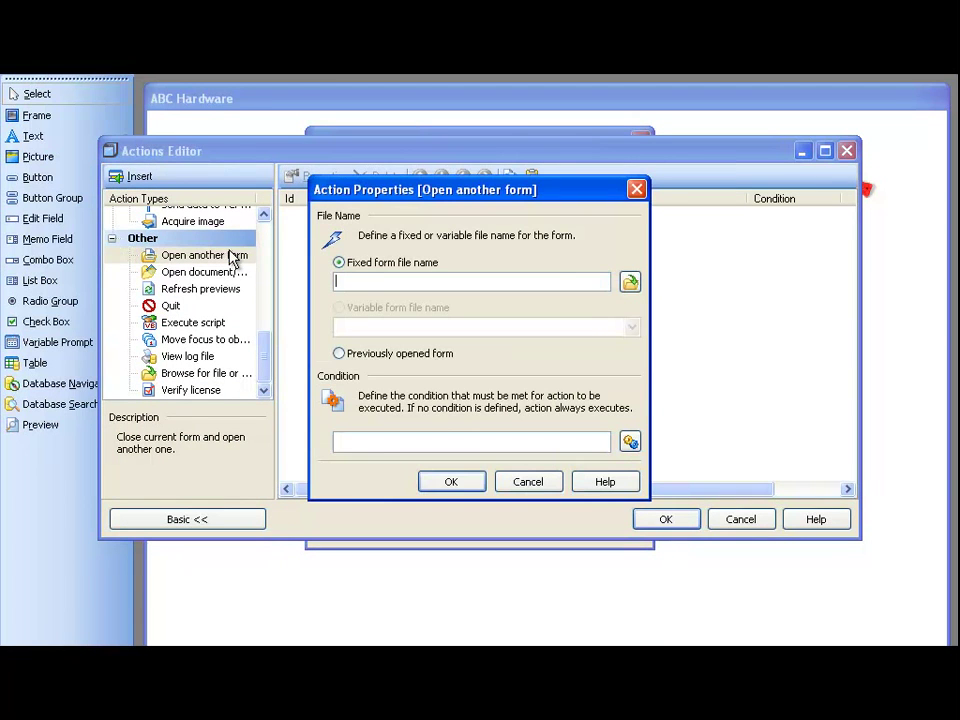
{"action": "left_click", "coordinate": [630, 283]}
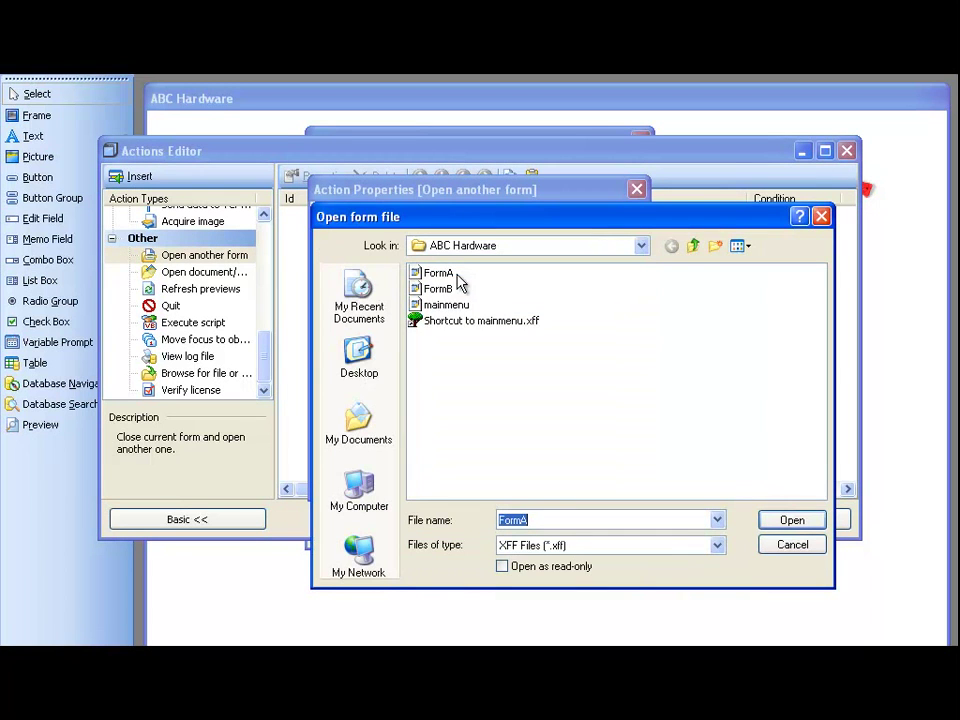
{"action": "double_click", "coordinate": [440, 289]}
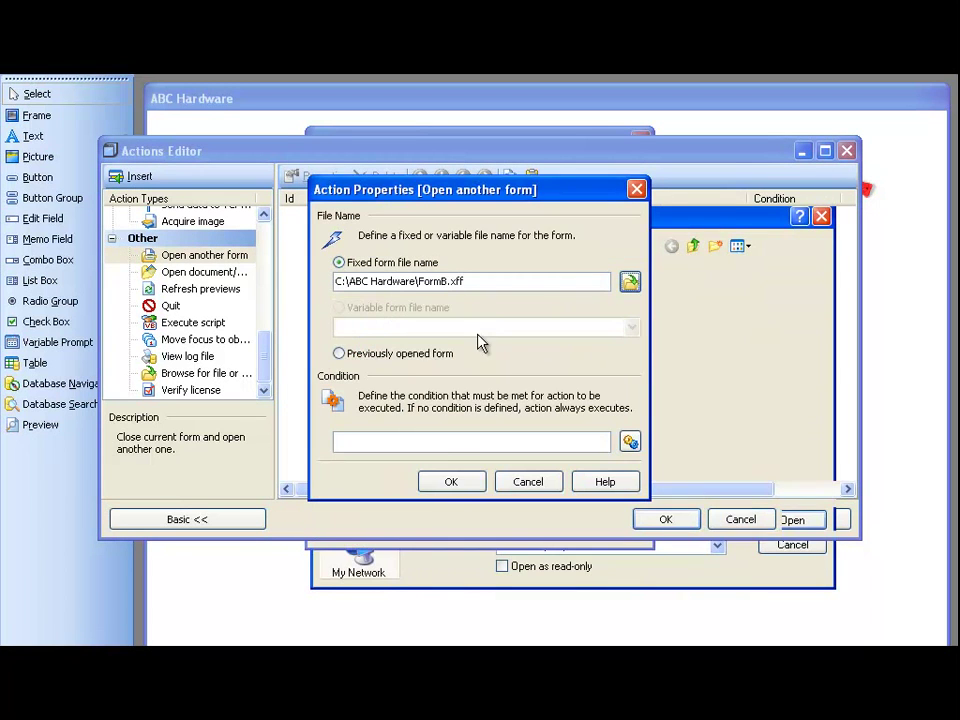
{"action": "left_click", "coordinate": [452, 482]}
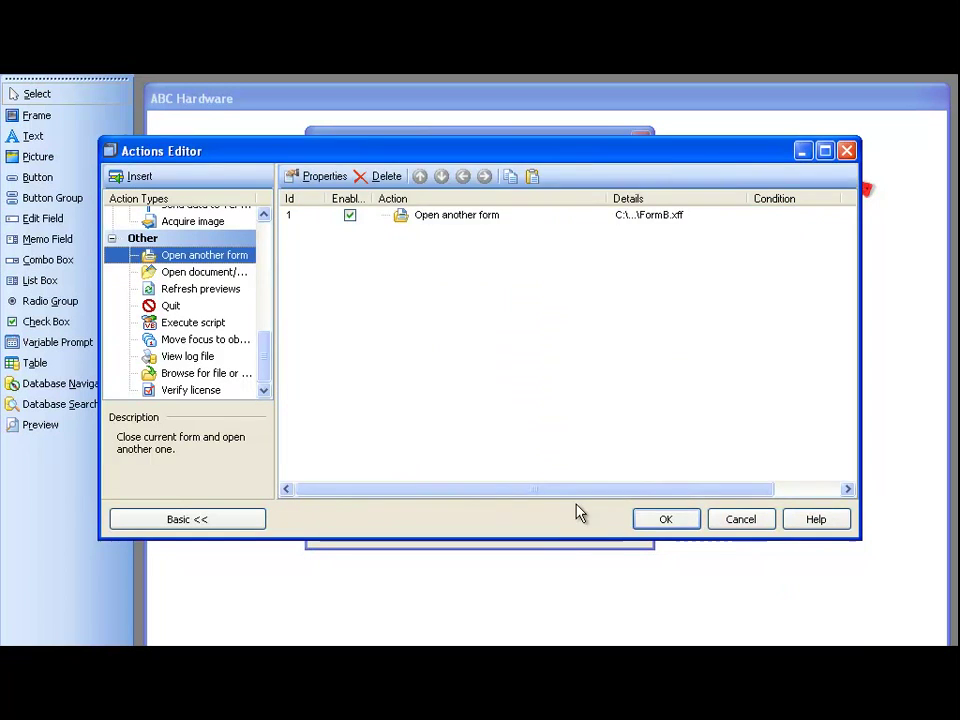
{"action": "left_click", "coordinate": [666, 519]}
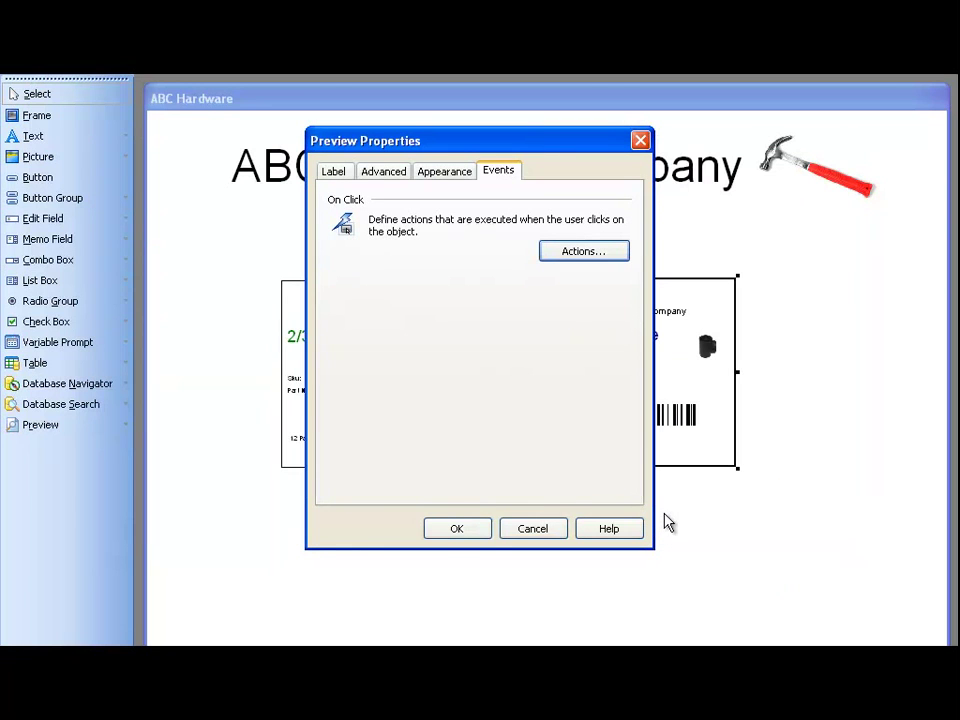
{"action": "left_click", "coordinate": [457, 529]}
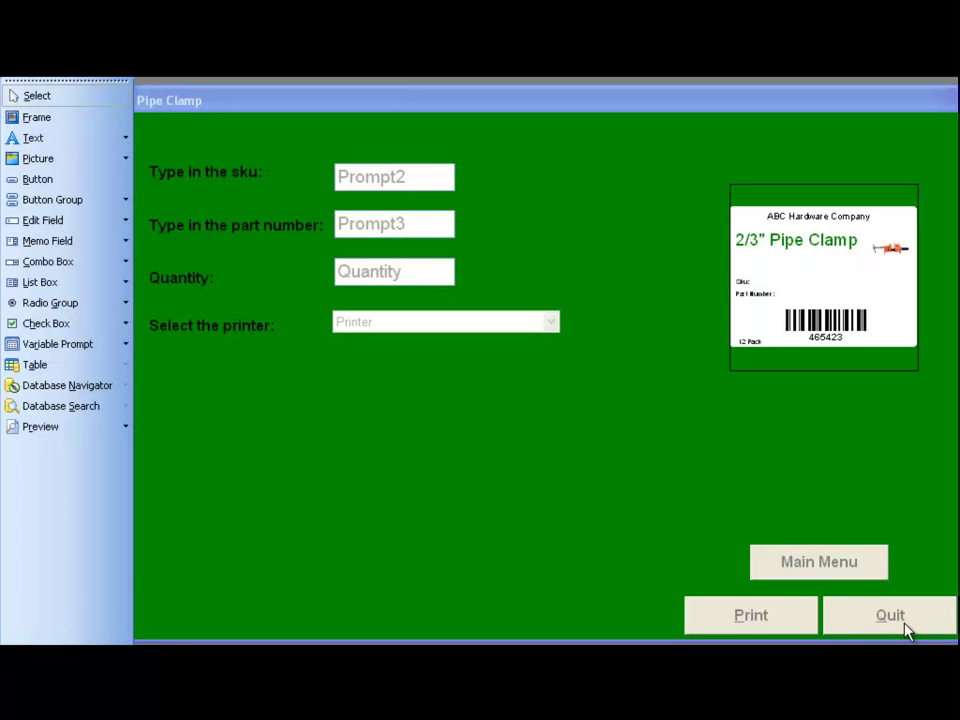
- Give the Pipe Clamp form's Main Menu button an on-click "Open another form" action that opens mainmenu.xff from the ABC Hardware folder
{"action": "left_click", "coordinate": [855, 563]}
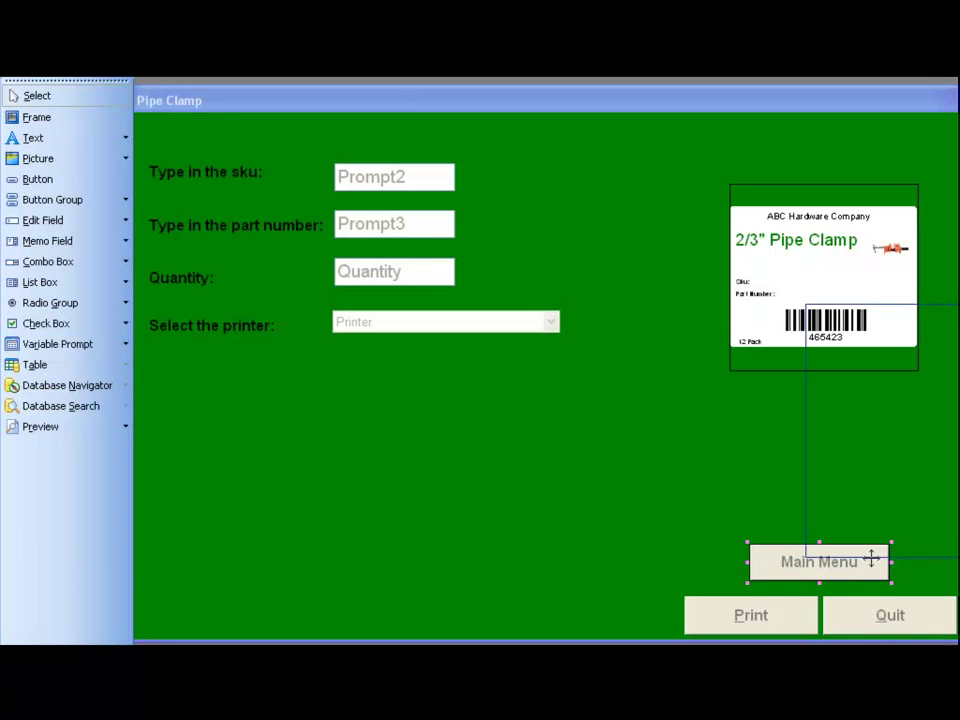
{"action": "right_click", "coordinate": [868, 560]}
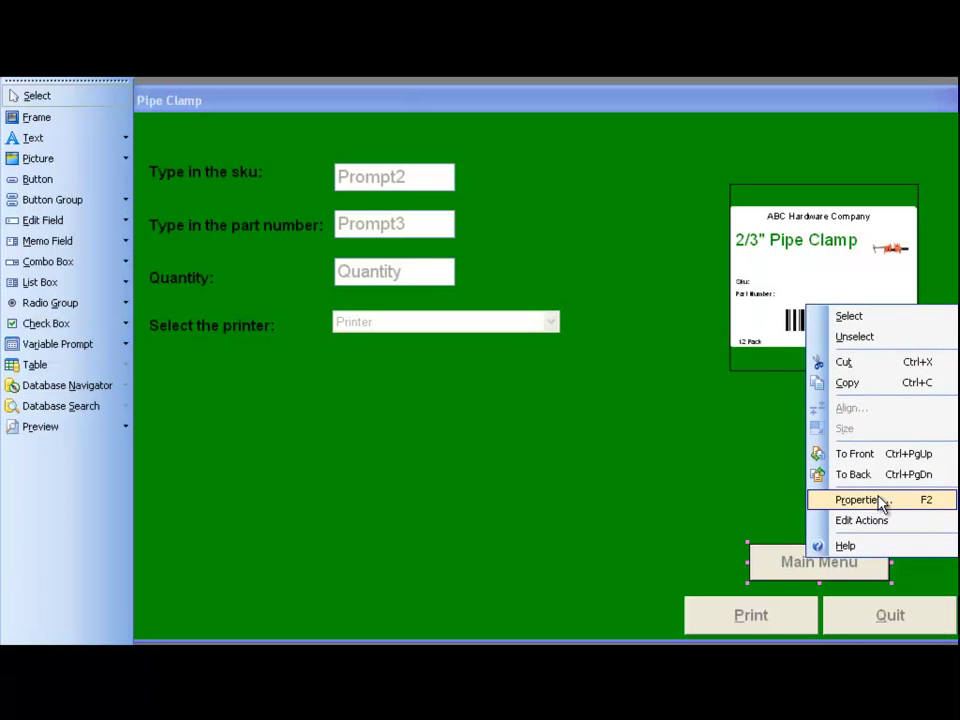
{"action": "left_click", "coordinate": [882, 500]}
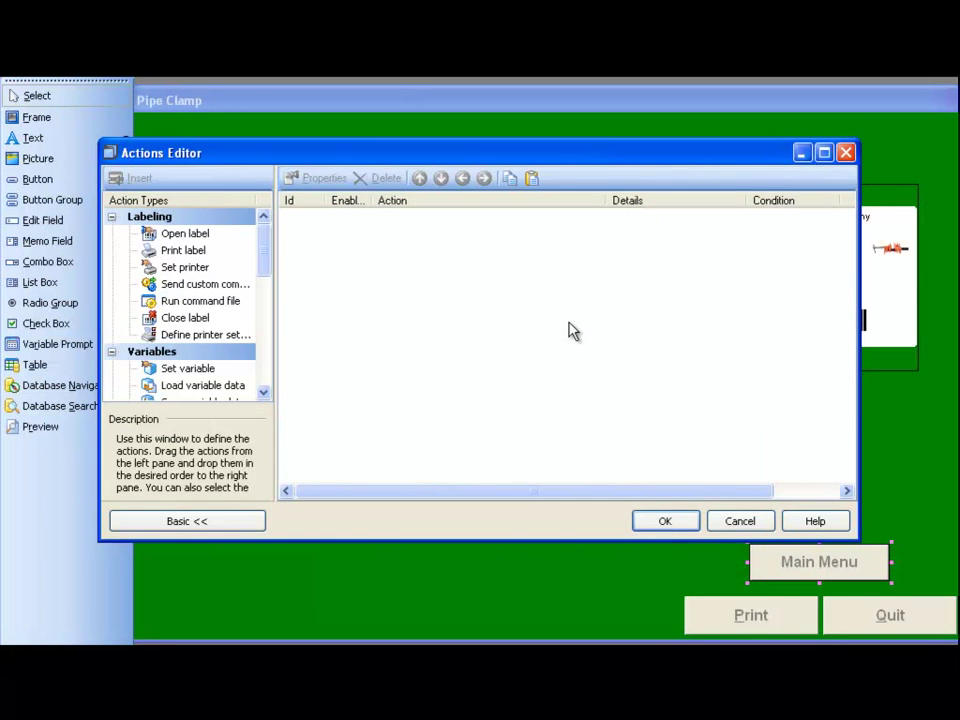
{"action": "left_click_drag", "start_coordinate": [263, 246], "coordinate": [266, 377]}
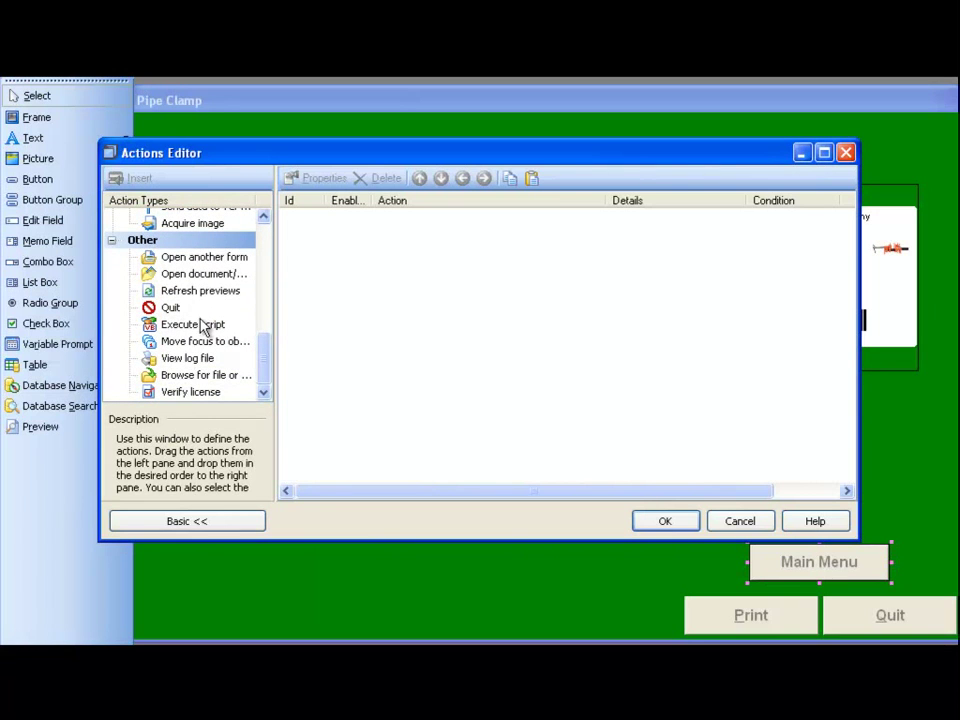
{"action": "left_click", "coordinate": [208, 261]}
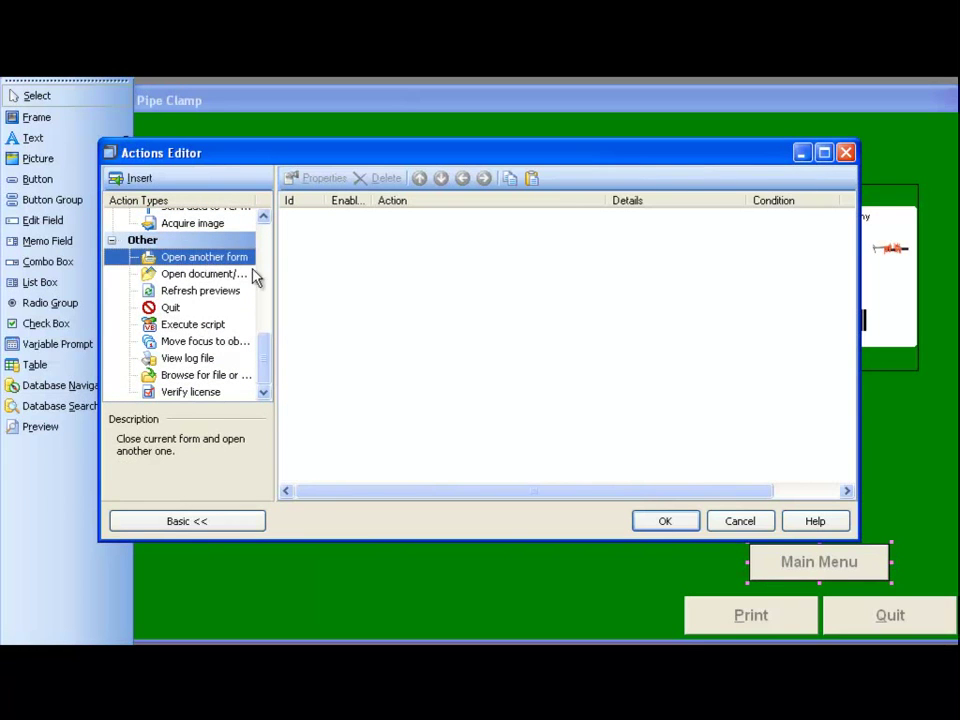
{"action": "double_click", "coordinate": [361, 288]}
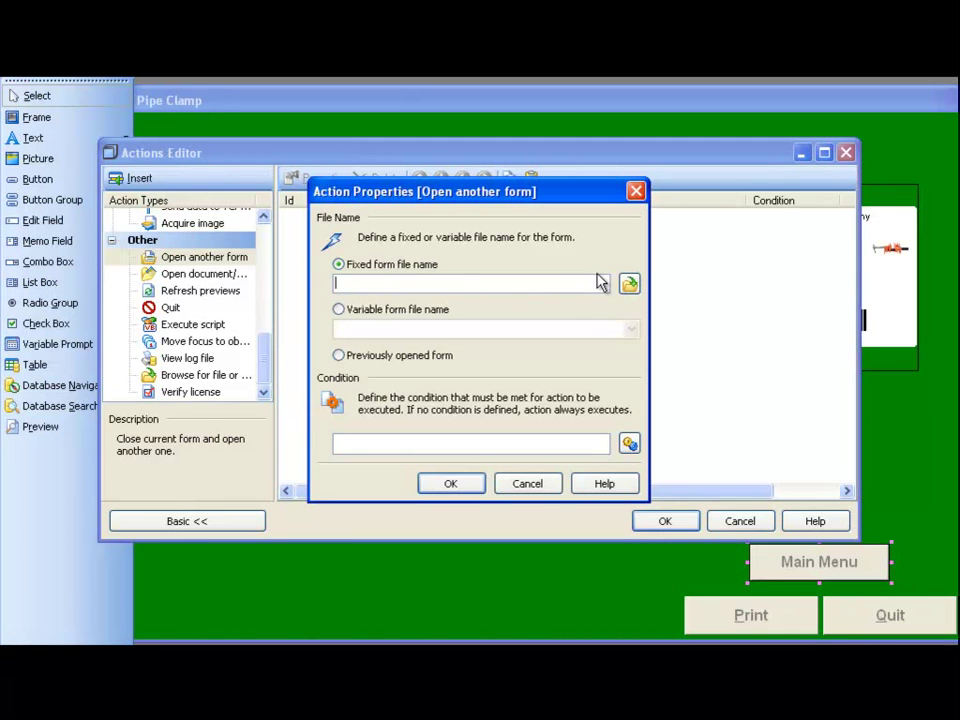
{"action": "left_click", "coordinate": [628, 283]}
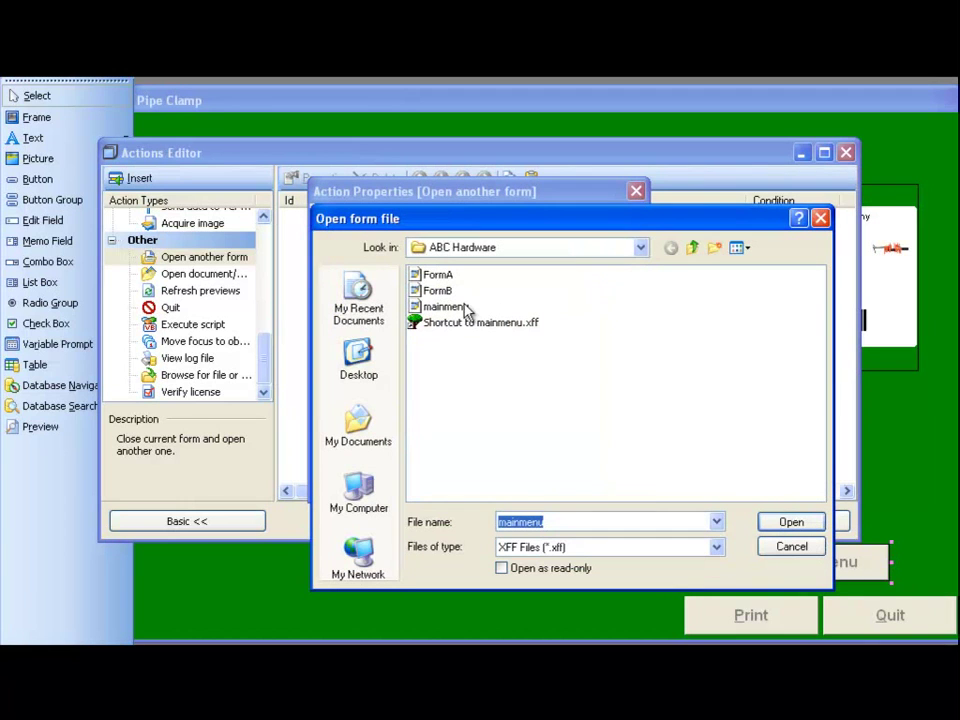
{"action": "left_click", "coordinate": [451, 310]}
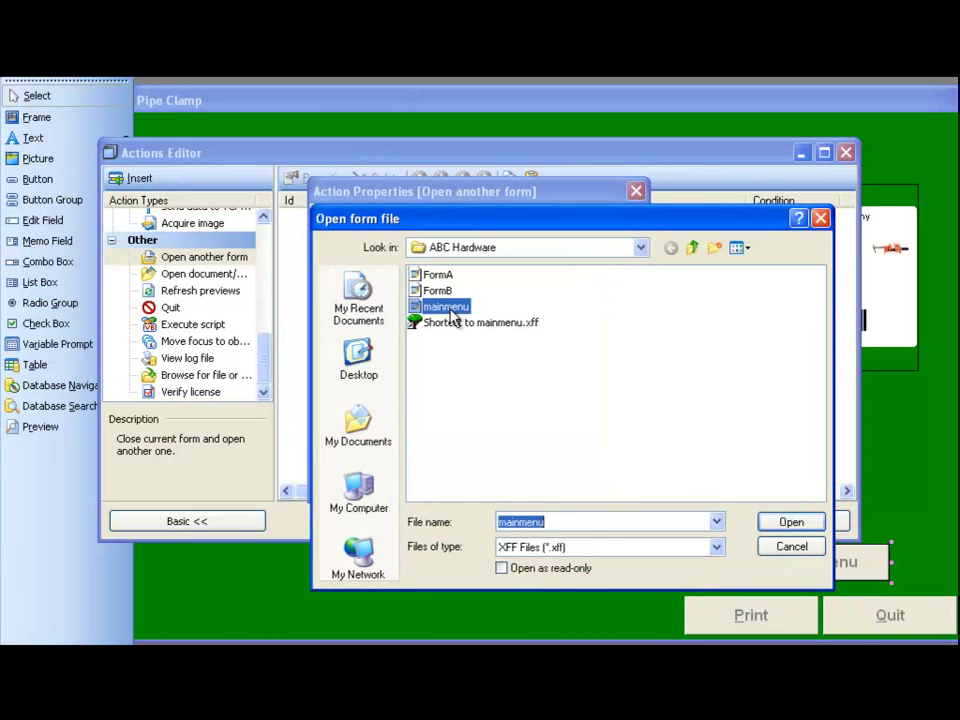
{"action": "double_click", "coordinate": [451, 312]}
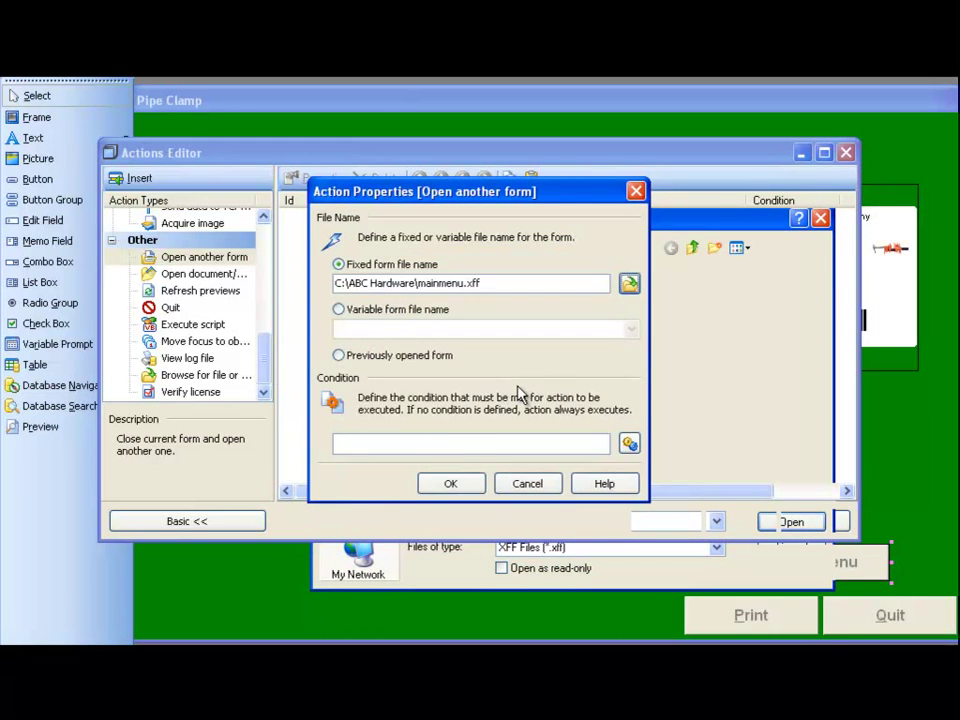
{"action": "left_click", "coordinate": [450, 484]}
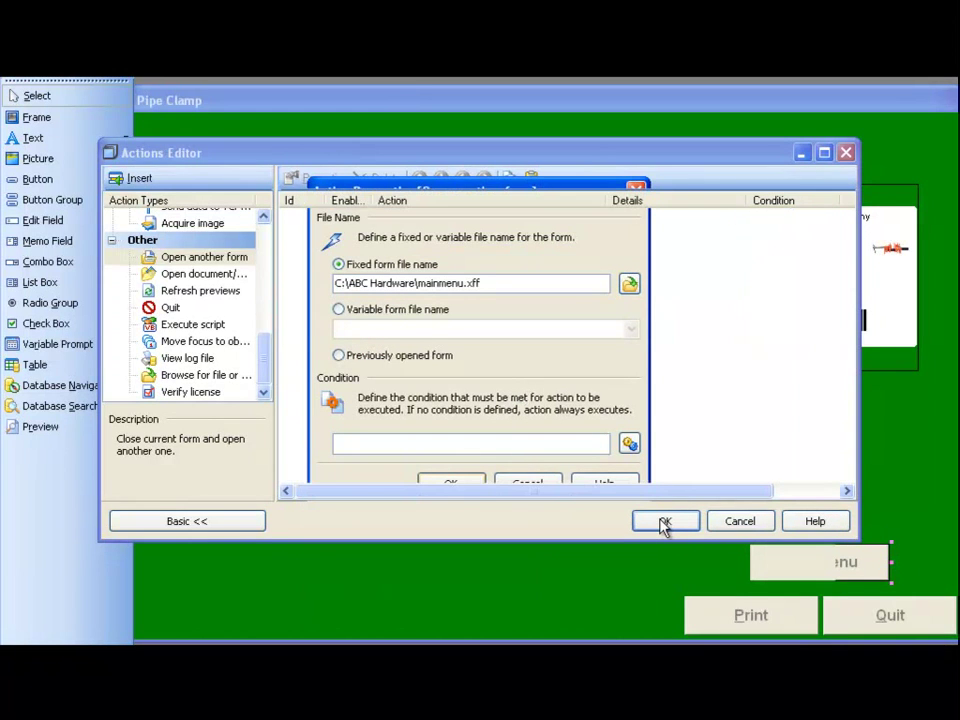
{"action": "left_click", "coordinate": [662, 521]}
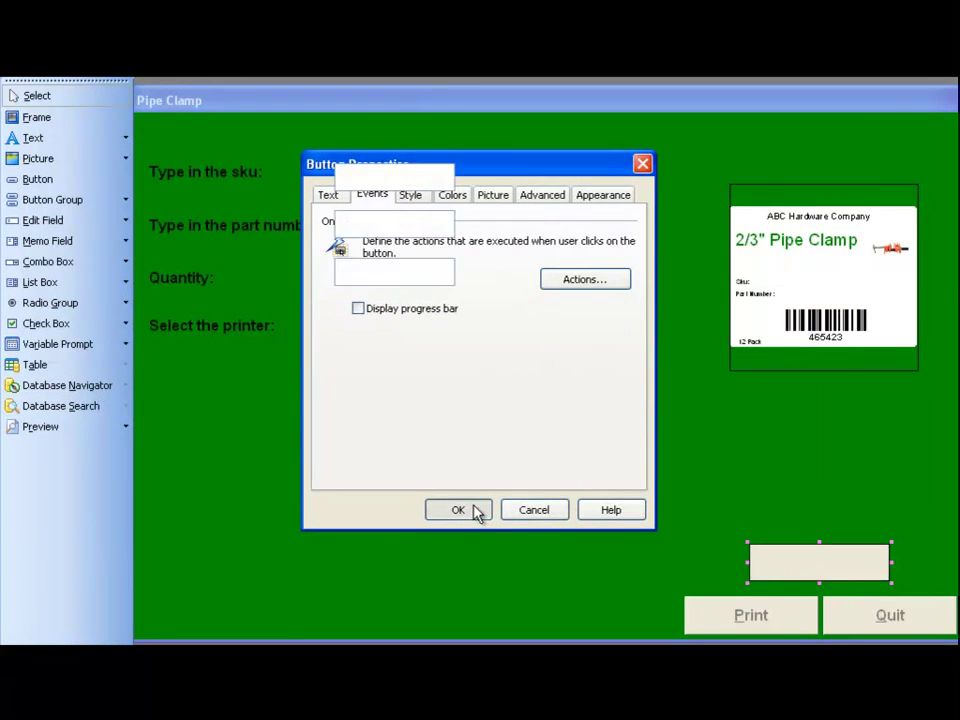
{"action": "left_click", "coordinate": [471, 512]}
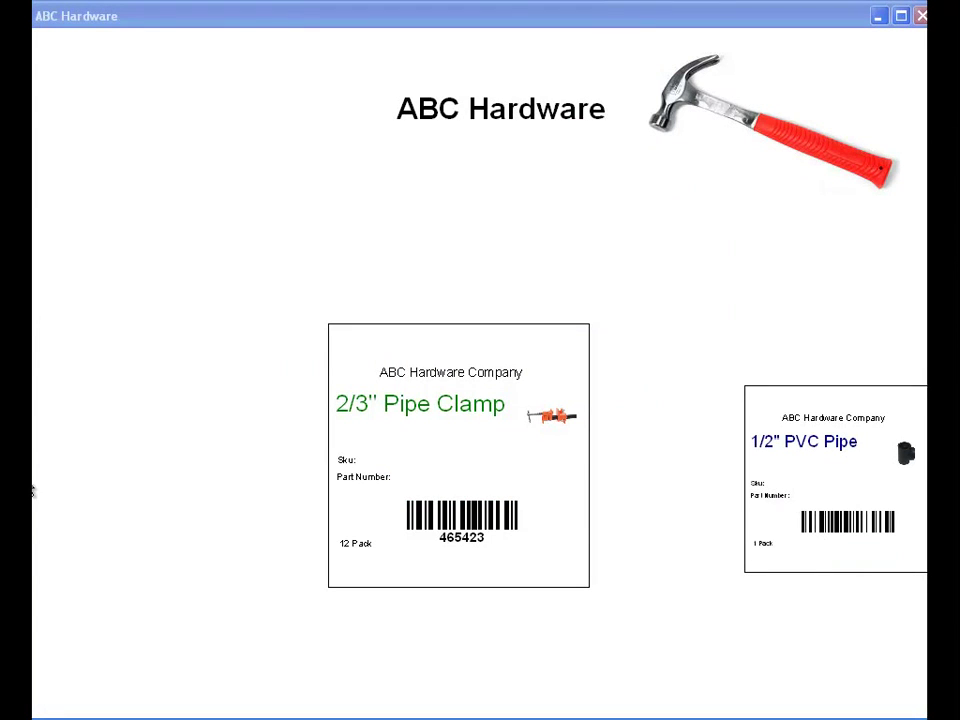
- Test the menu navigation by opening the Pipe Clamp form, returning to the main menu, and opening the PVC Pipe form
{"action": "left_click", "coordinate": [446, 480]}
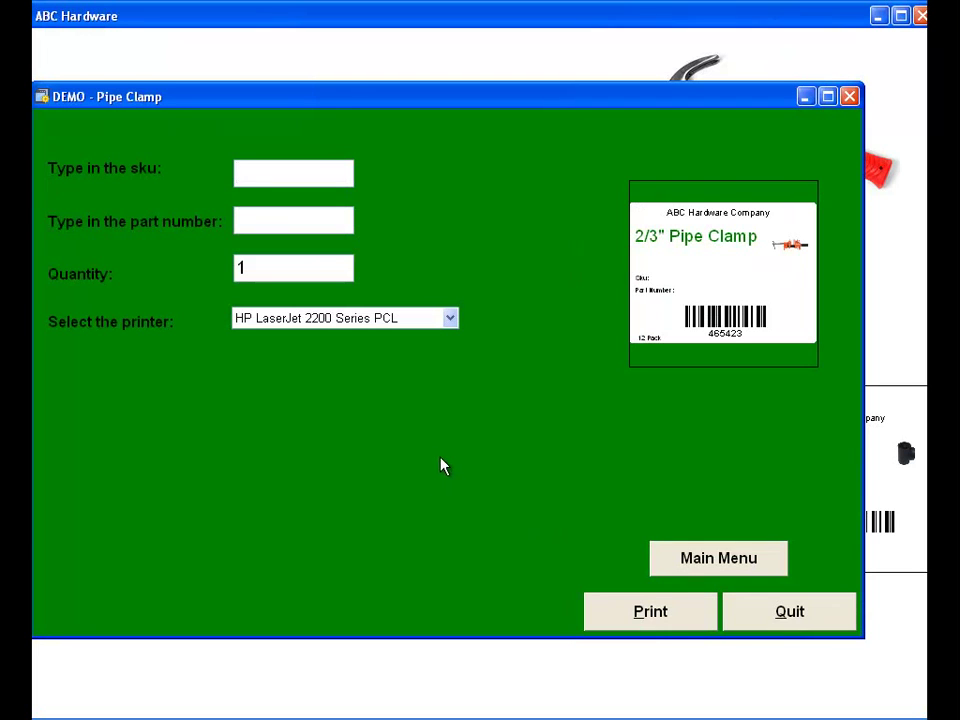
{"action": "left_click", "coordinate": [695, 558]}
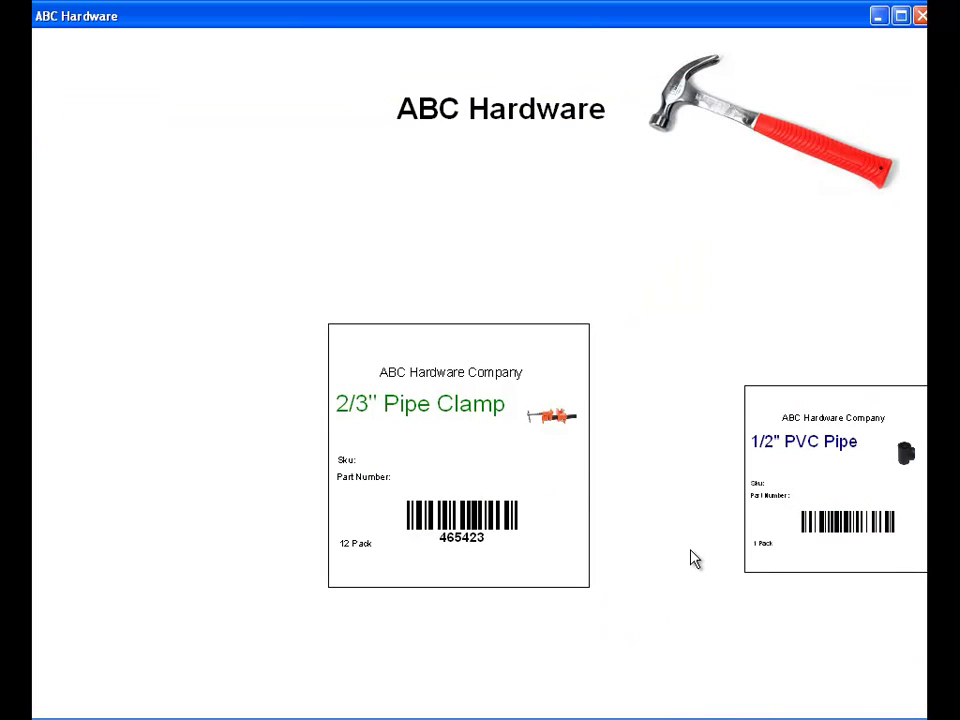
{"action": "left_click", "coordinate": [825, 517]}
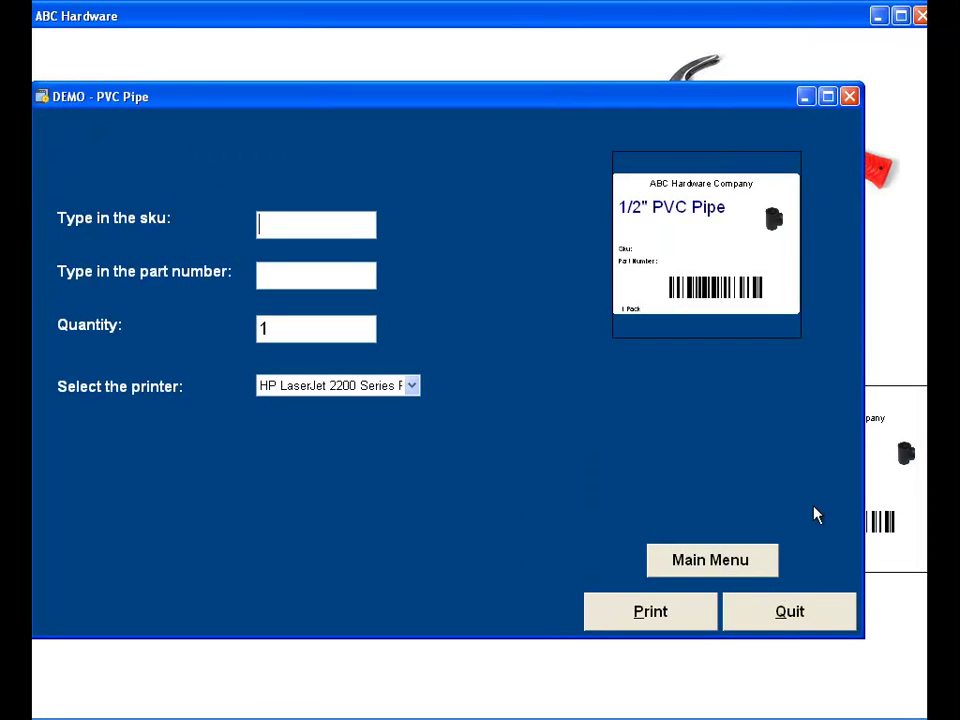
- Enter sku 1233 and part number 23 in the PVC Pipe form, keep the default quantity, and quit the form
{"action": "type", "text": "1233"}
{"action": "key", "text": "Tab"}
{"action": "type", "text": "23"}
{"action": "key", "text": "Tab"}
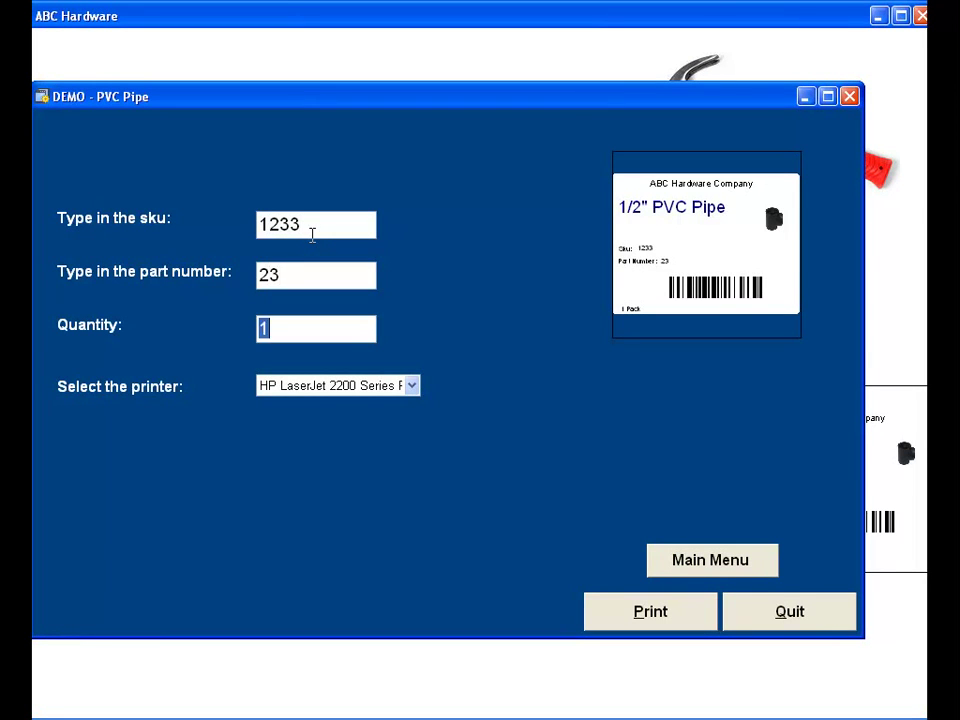
{"action": "key", "text": "Tab"}
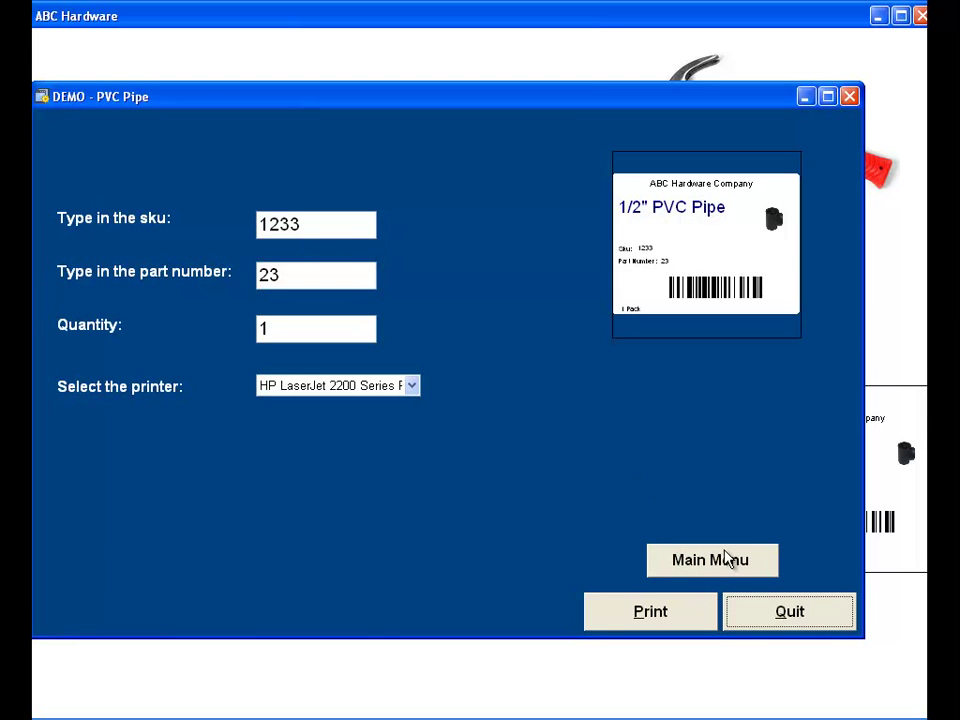
{"action": "left_click", "coordinate": [760, 612]}
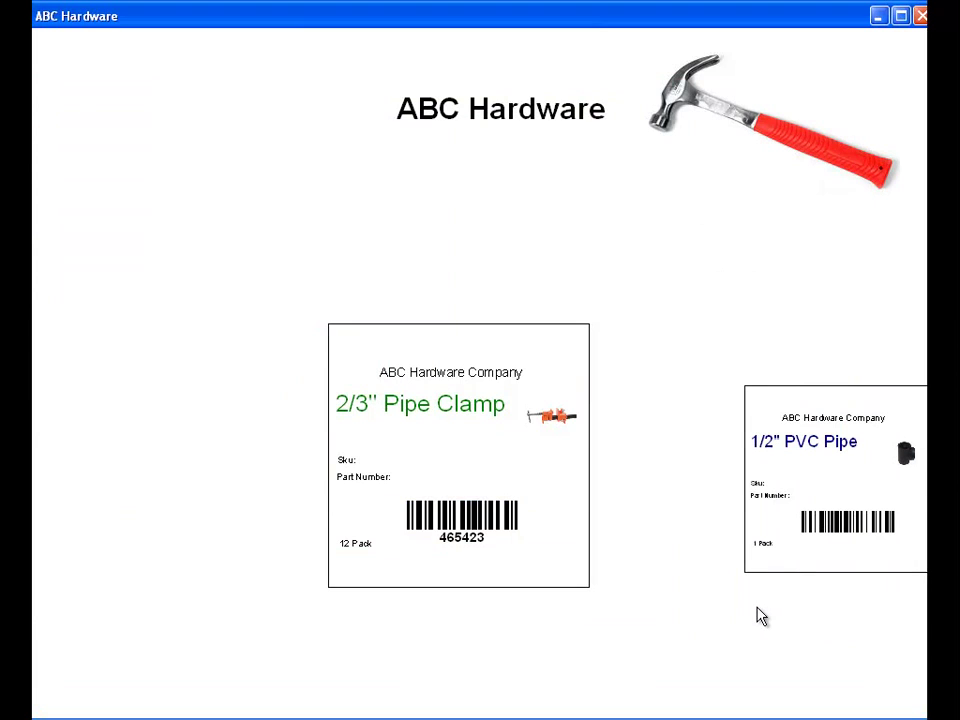